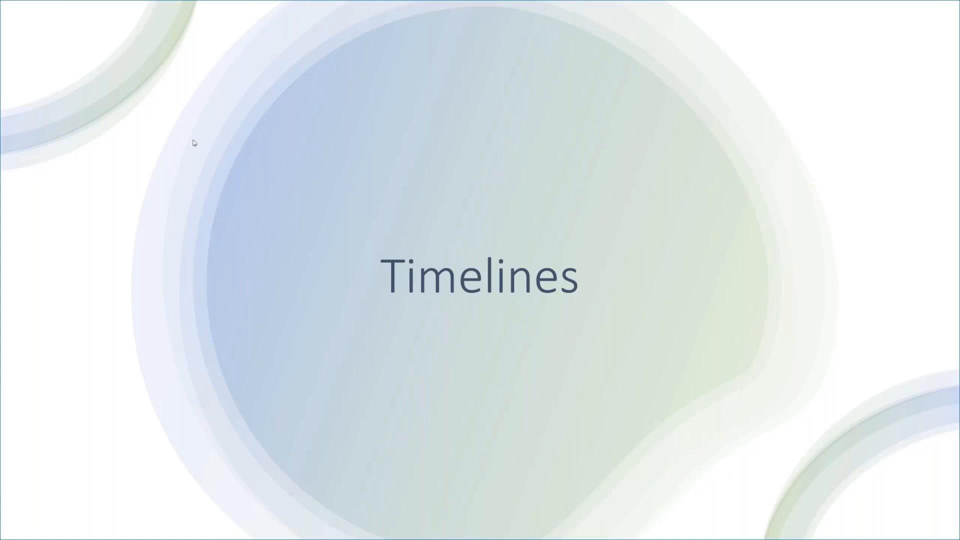
left_click(195, 143)
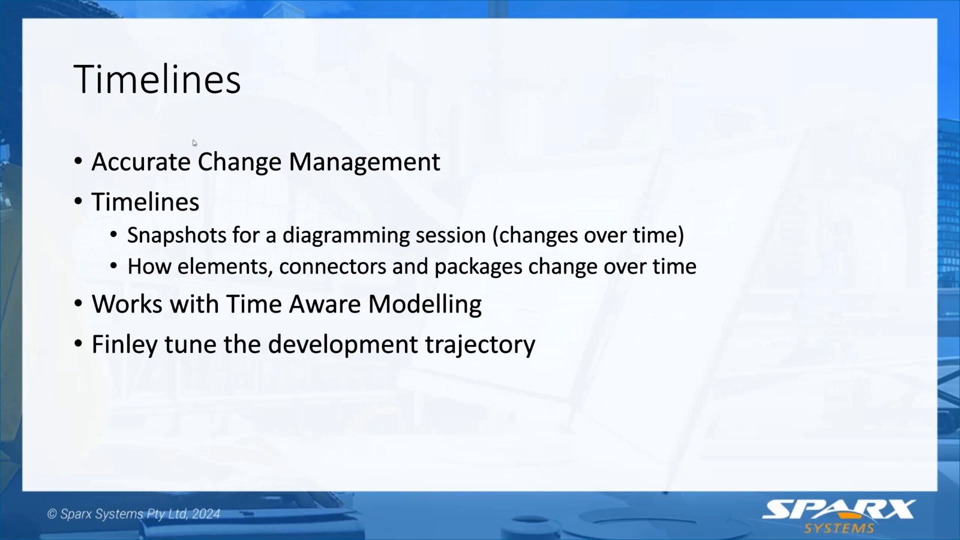
left_click(194, 143)
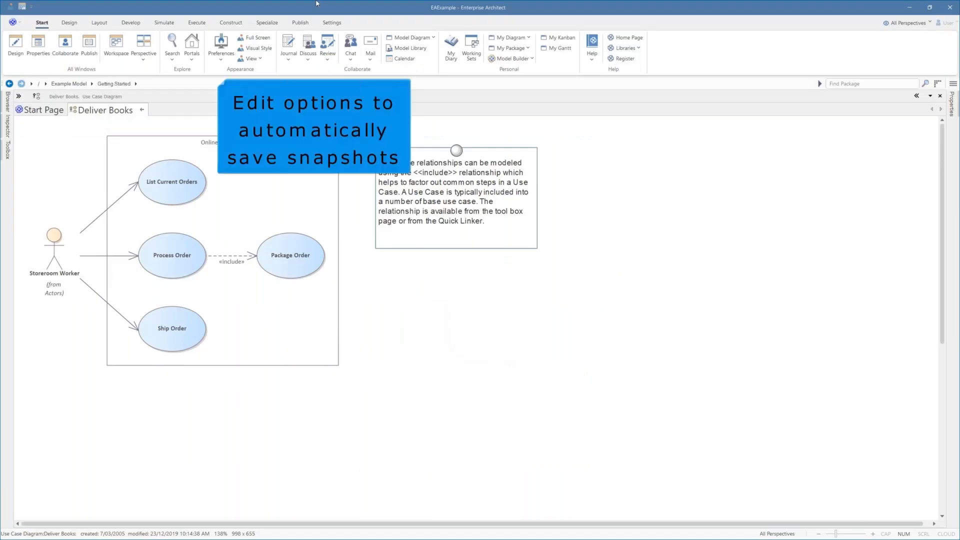
Step: Enable Auto Snapshots in the general model options and close the options dialog
left_click(332, 23)
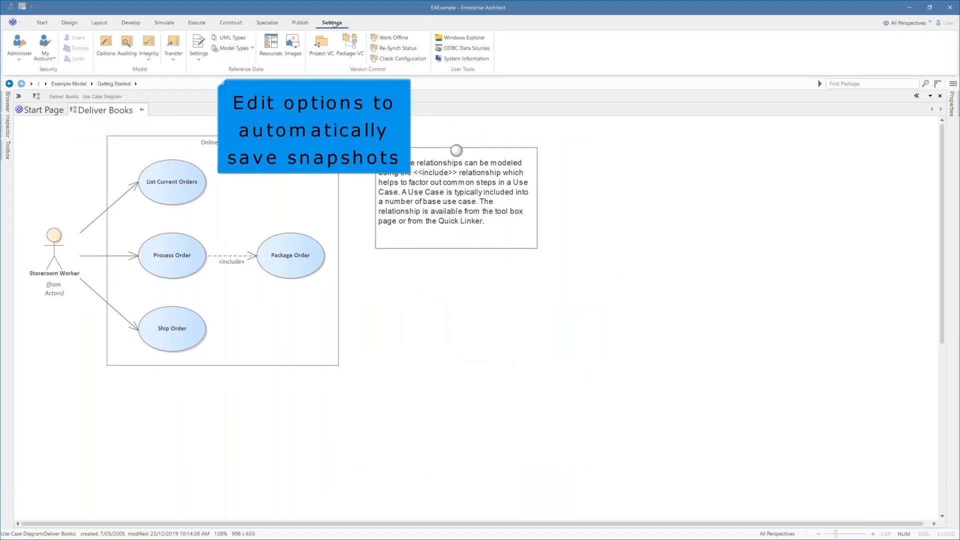
left_click(107, 44)
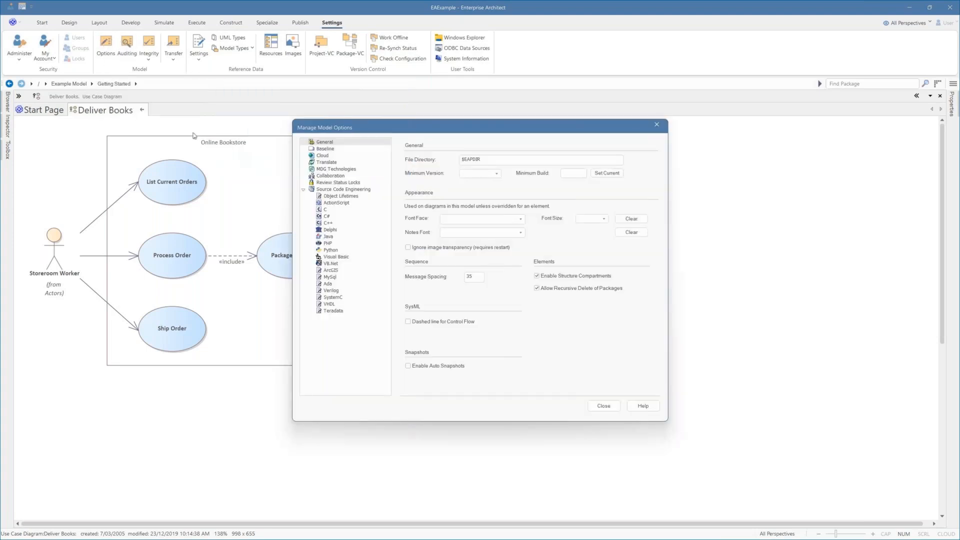
left_click(420, 366)
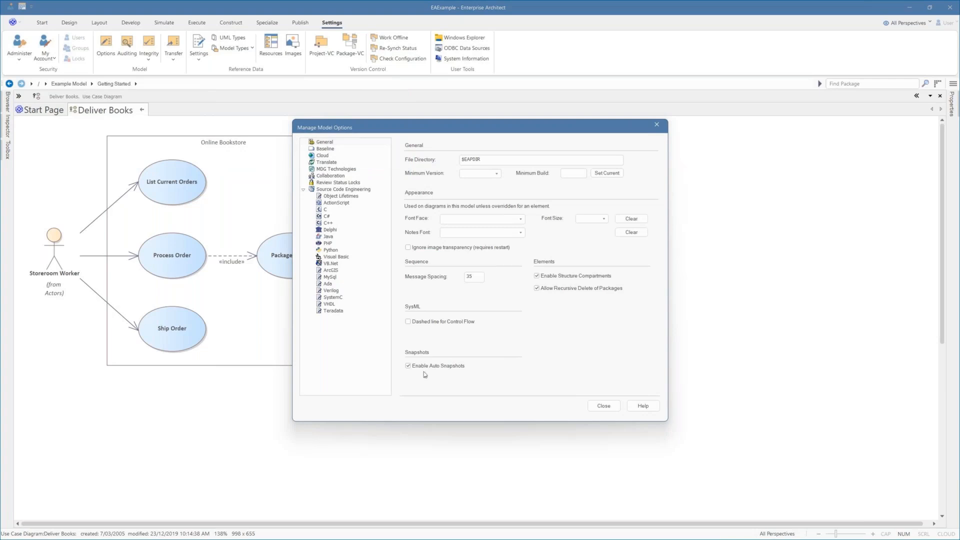
left_click(606, 406)
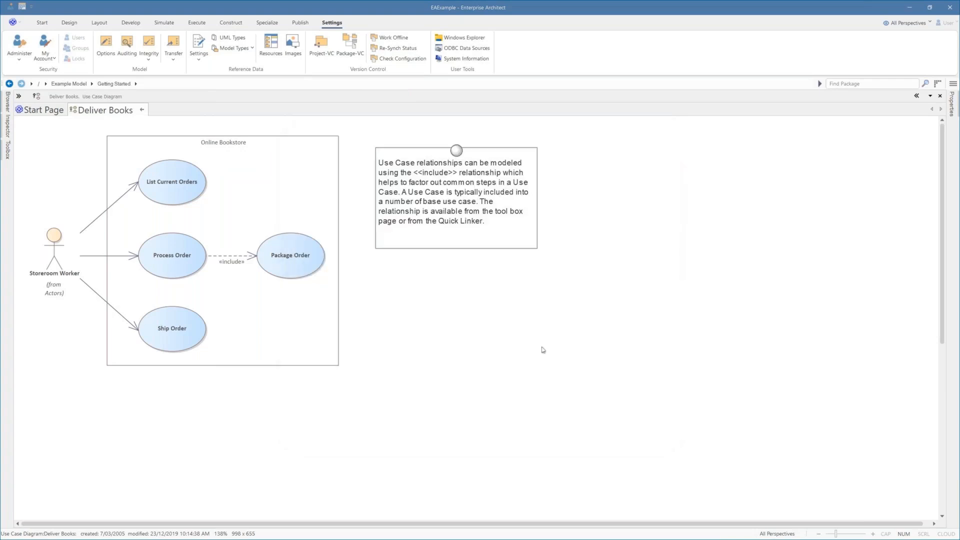
Step: Open the Timelines window for the Deliver Books diagram
left_click(71, 22)
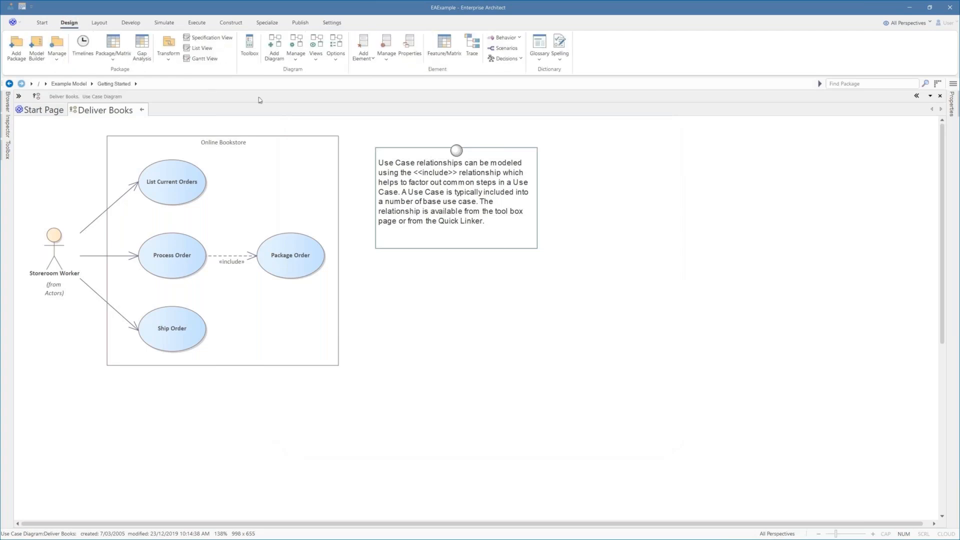
left_click(295, 49)
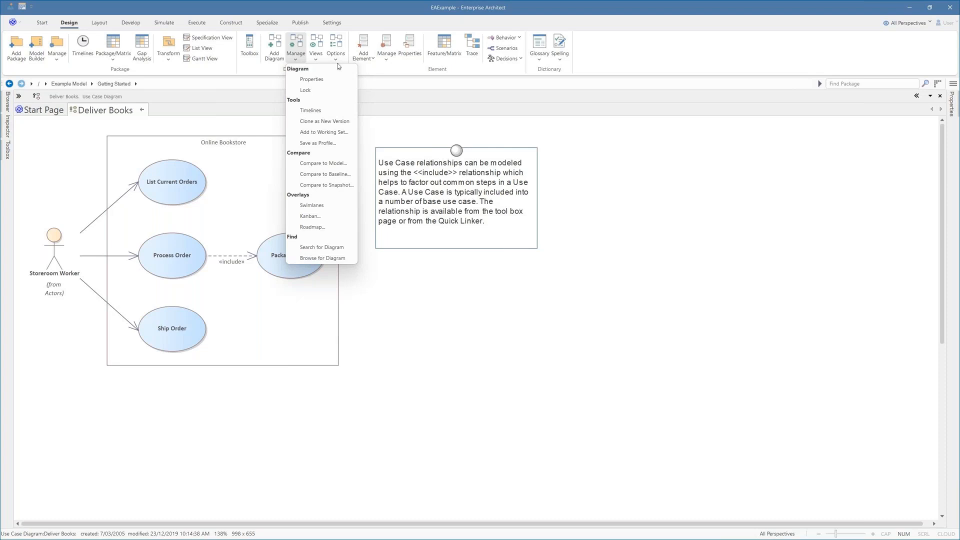
left_click(502, 282)
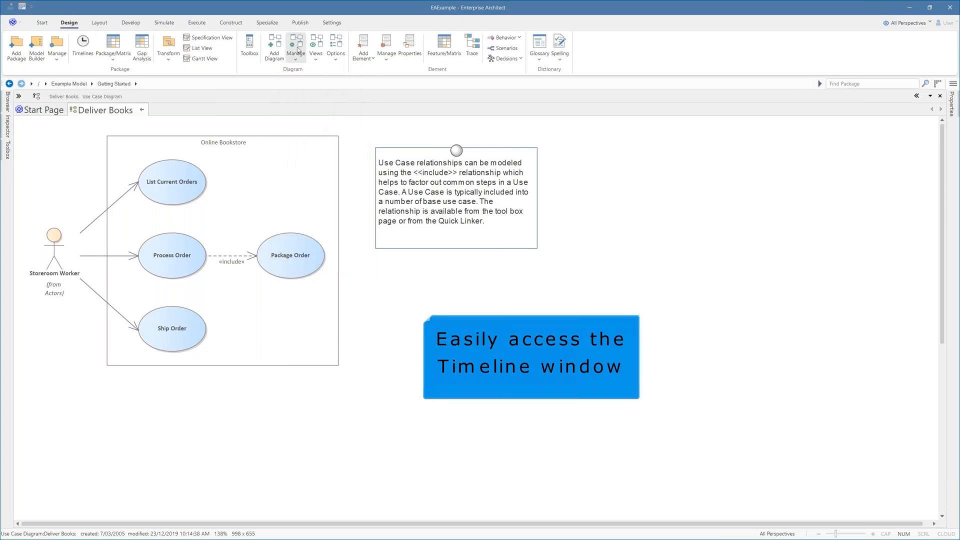
left_click(295, 59)
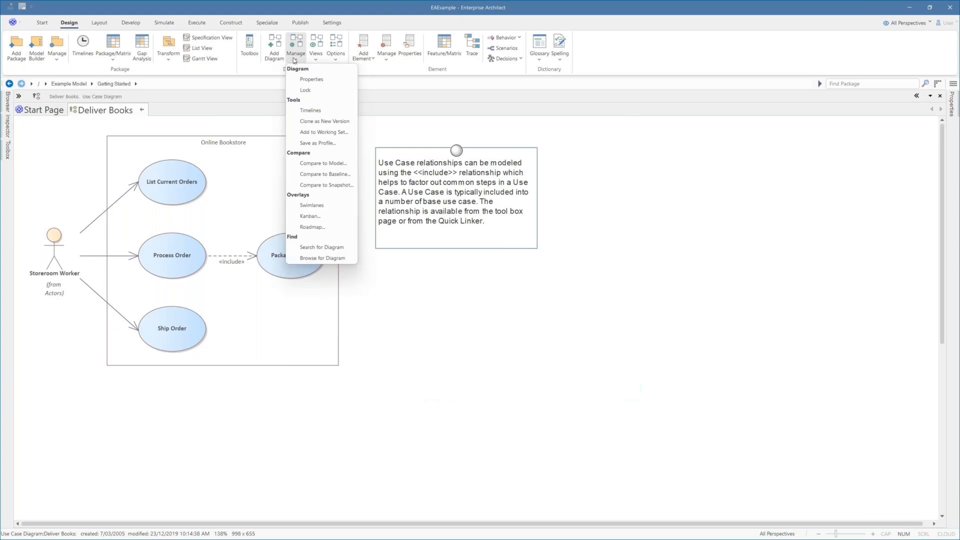
left_click(310, 110)
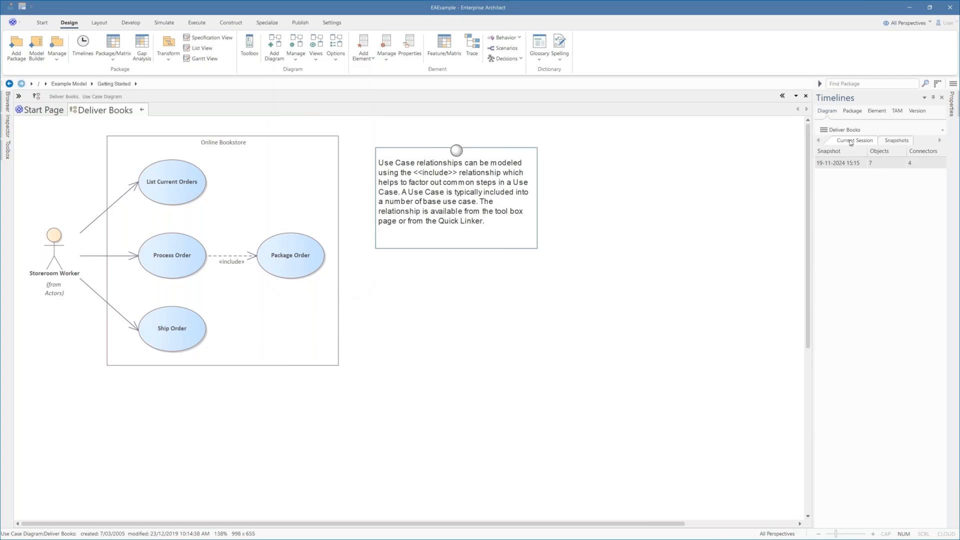
Step: Create an image snapshot of the Deliver Books diagram with the comment "v1" in the stored snapshots list
left_click(880, 142)
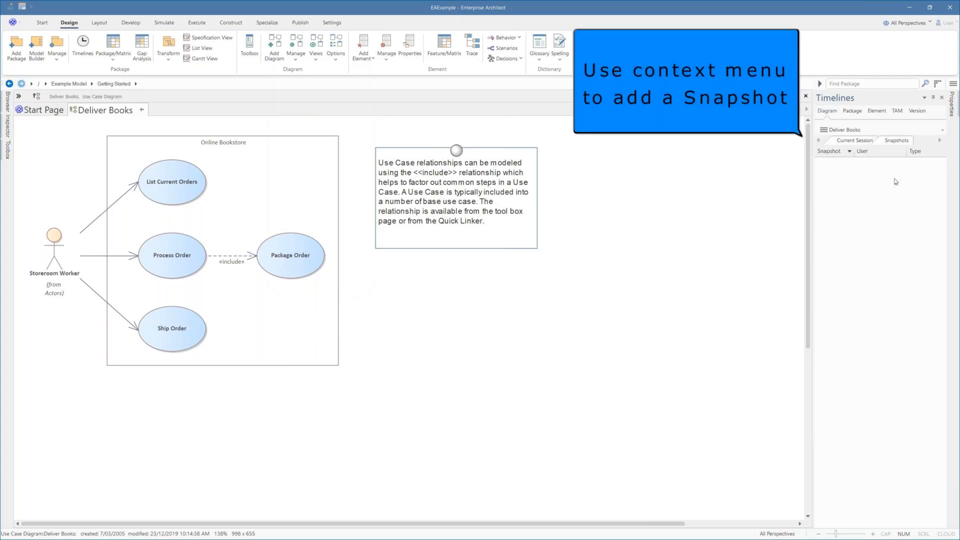
right_click(873, 195)
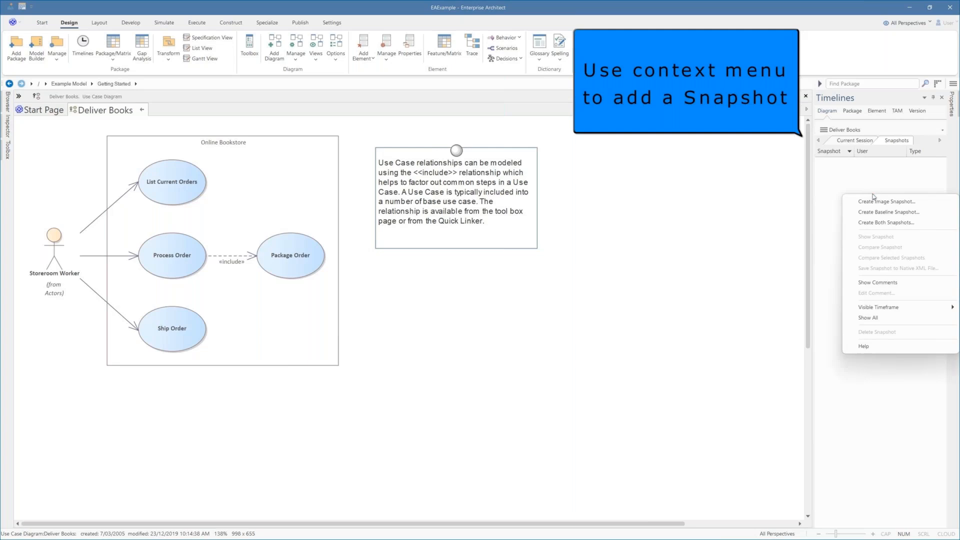
left_click(875, 201)
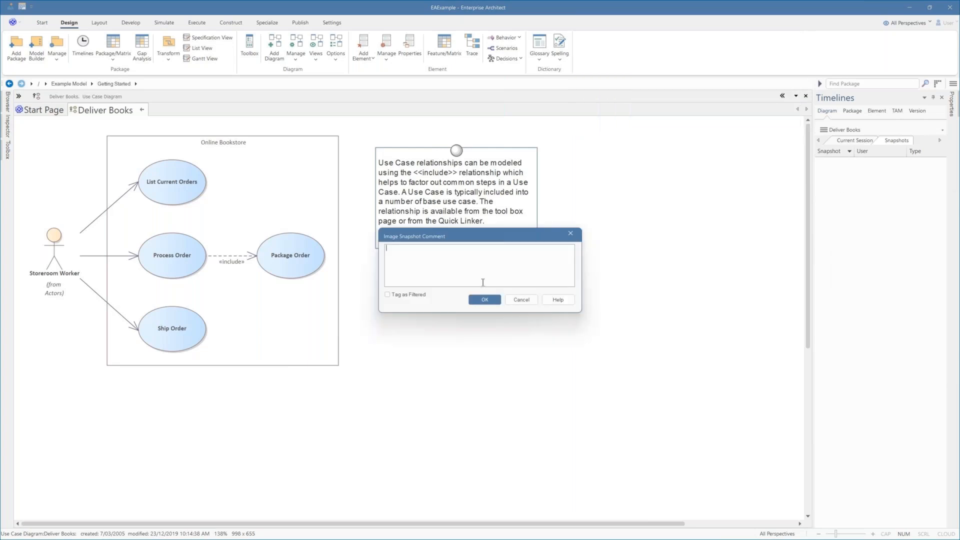
type("v1")
left_click(494, 297)
Step: Delete the note about use case relationships beside the Online Bookstore boundary and save the diagram
left_click(473, 202)
key("Delete")
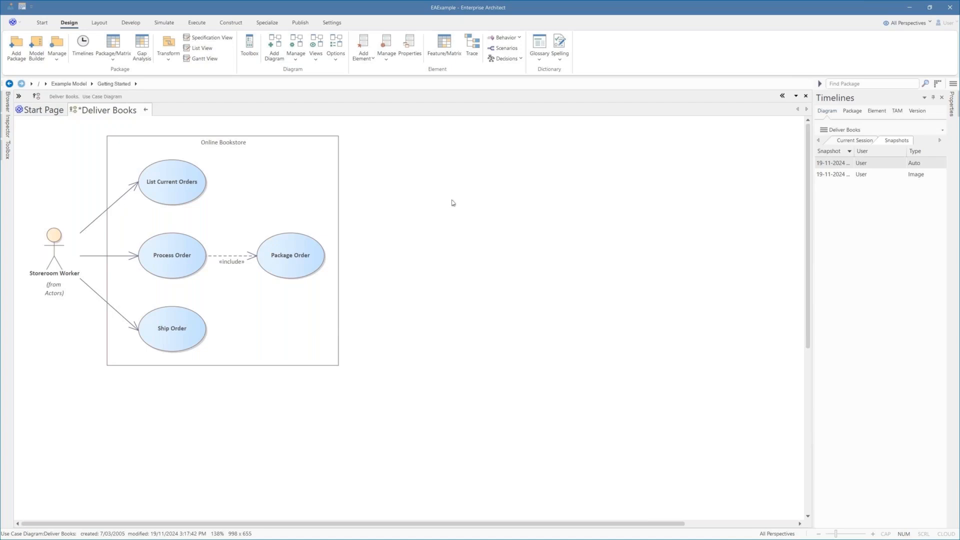
key("ctrl+s")
Step: Create another image snapshot of the Deliver Books diagram with the comment "v2"
right_click(837, 189)
left_click(847, 193)
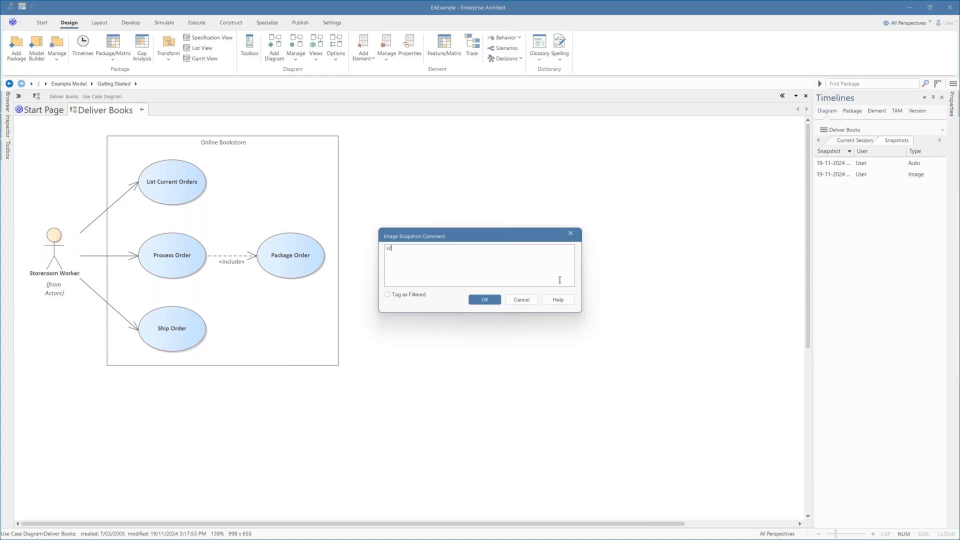
left_click(491, 300)
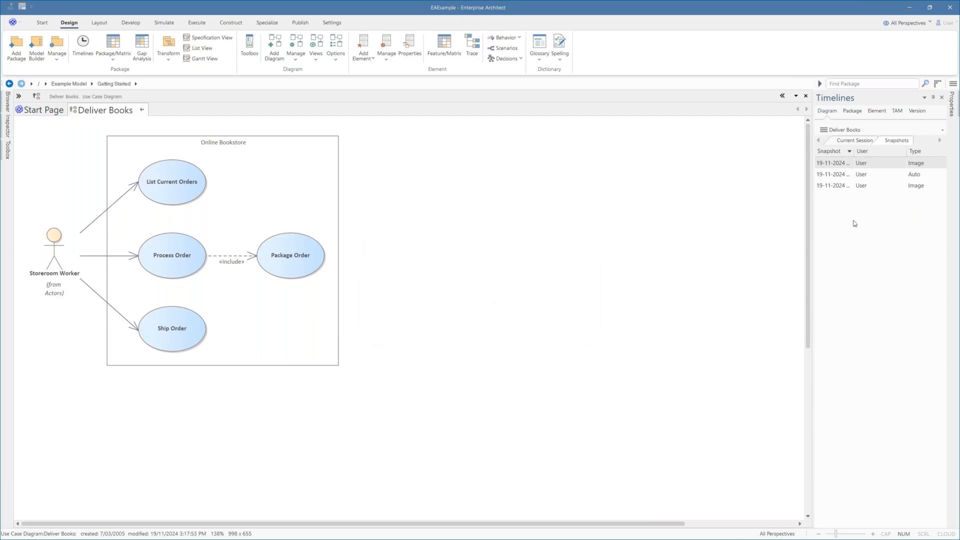
Step: Show the oldest image snapshot, switch between it and the auto snapshot to compare them, and close the viewer
right_click(866, 186)
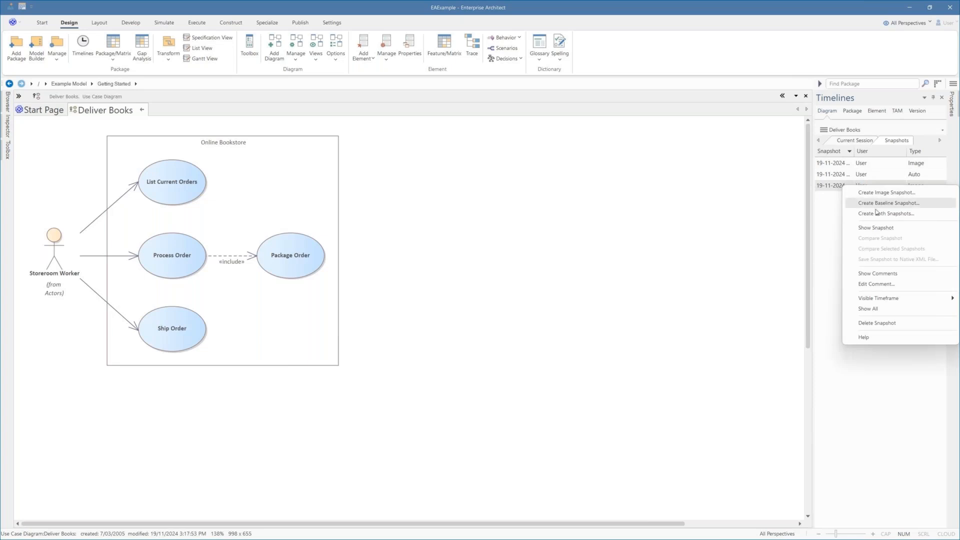
left_click(878, 229)
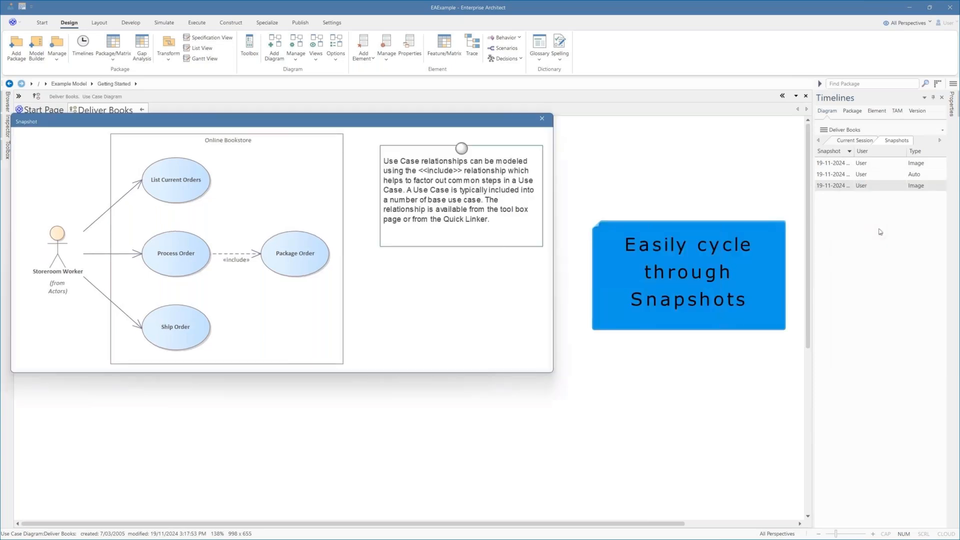
left_click(858, 176)
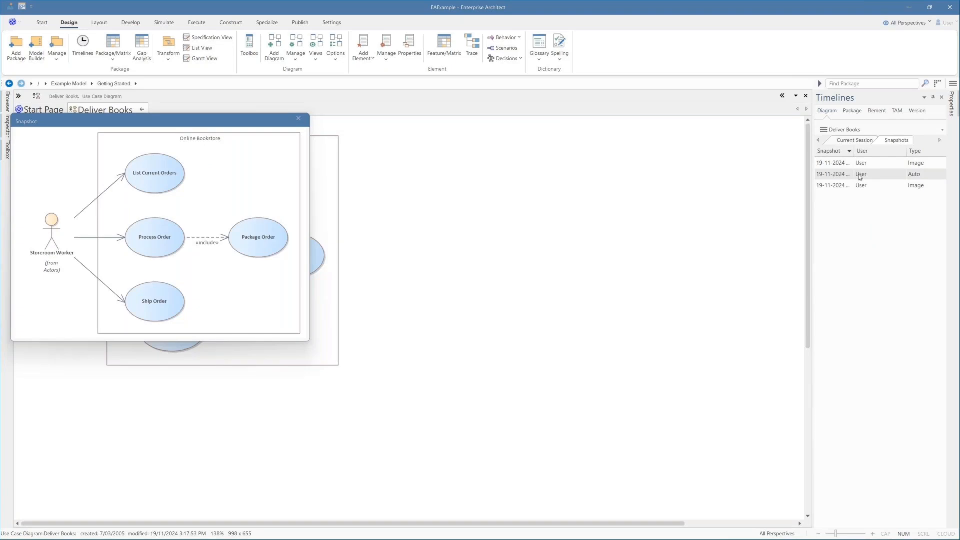
left_click(861, 188)
left_click(858, 174)
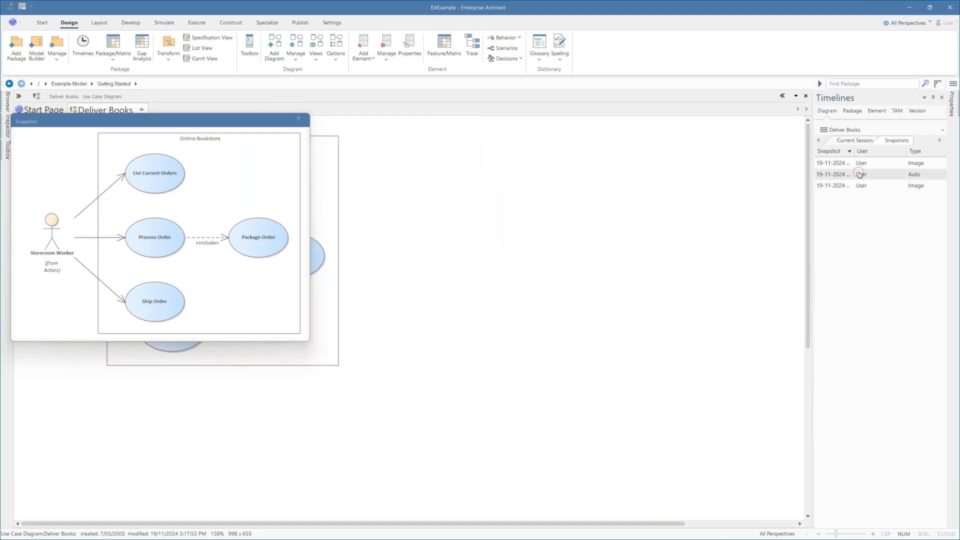
left_click(504, 202)
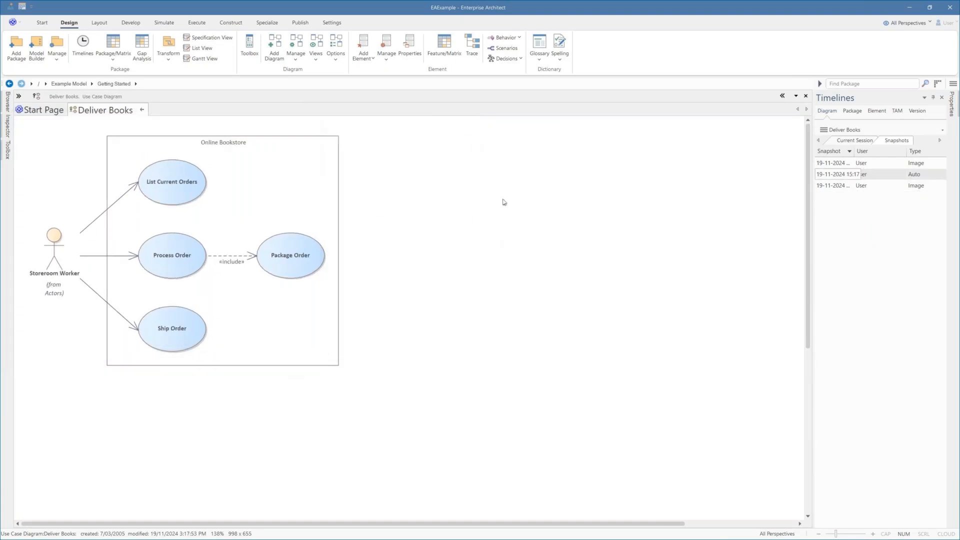
Step: Set the visible timeframe of the snapshots list to 5 Days
right_click(841, 208)
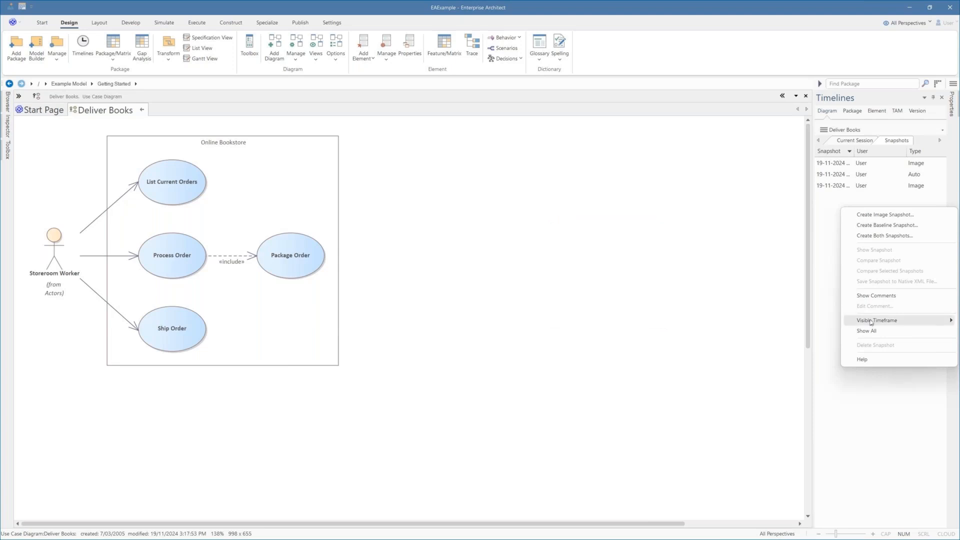
mouse_move(869, 321)
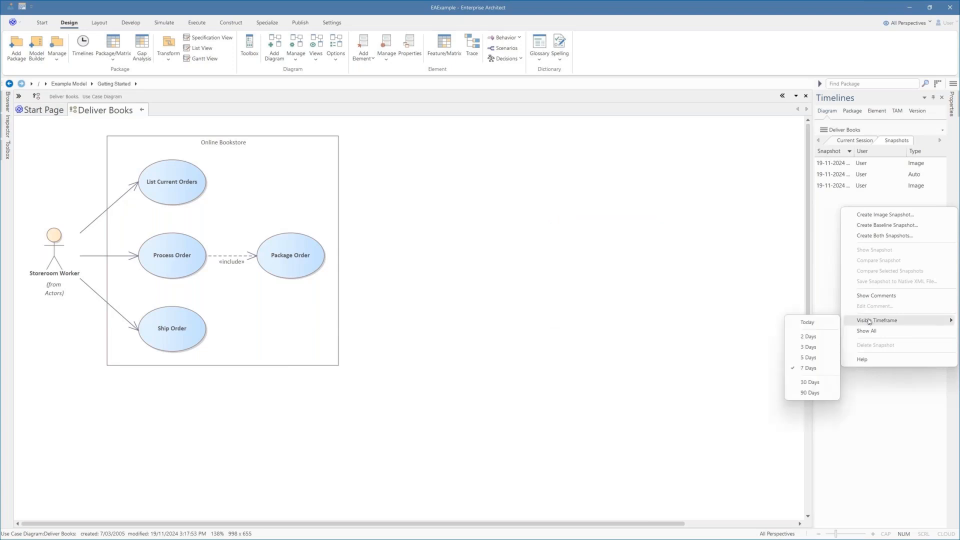
left_click(809, 357)
Step: Show the comments in the snapshots list and select the v1 and v2 snapshots in turn
left_click(822, 129)
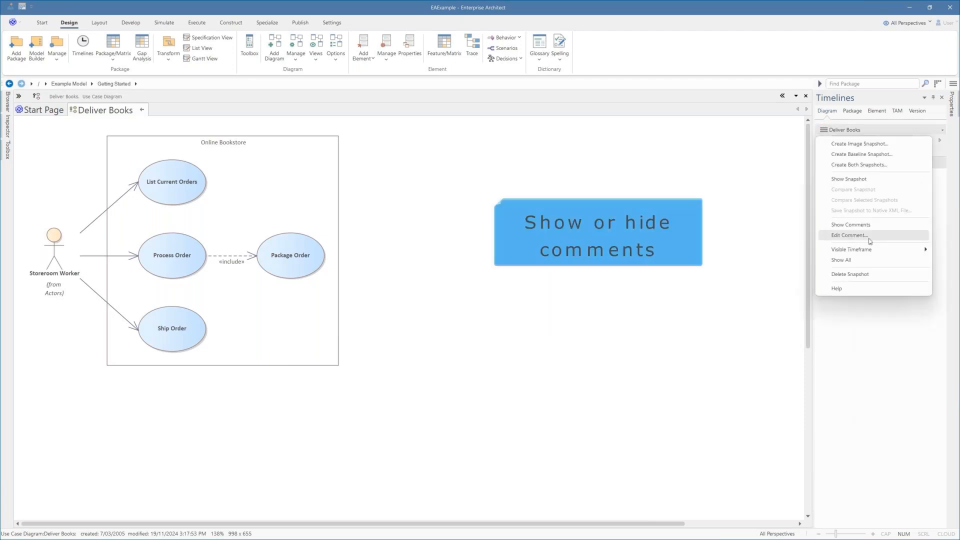
left_click(865, 225)
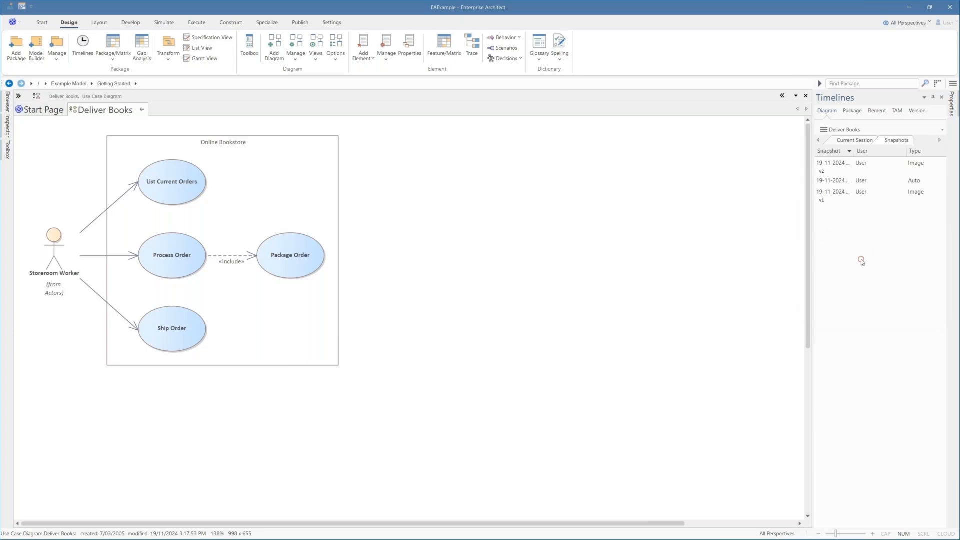
left_click(835, 195)
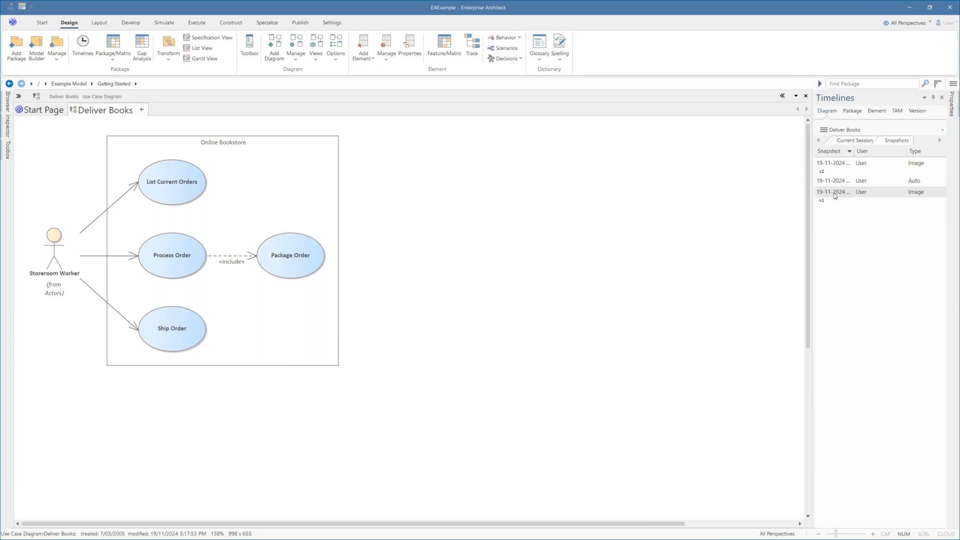
left_click(833, 165)
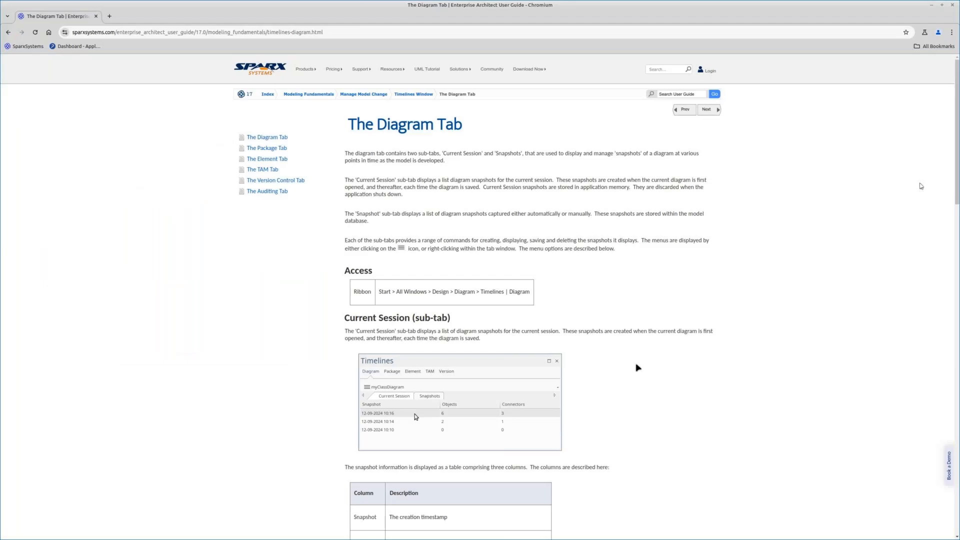
Step: In the Chromium browser, examine the Current Session column descriptions and menu options on the user guide page "The Diagram Tab"
scroll(712, 413, "down", 5)
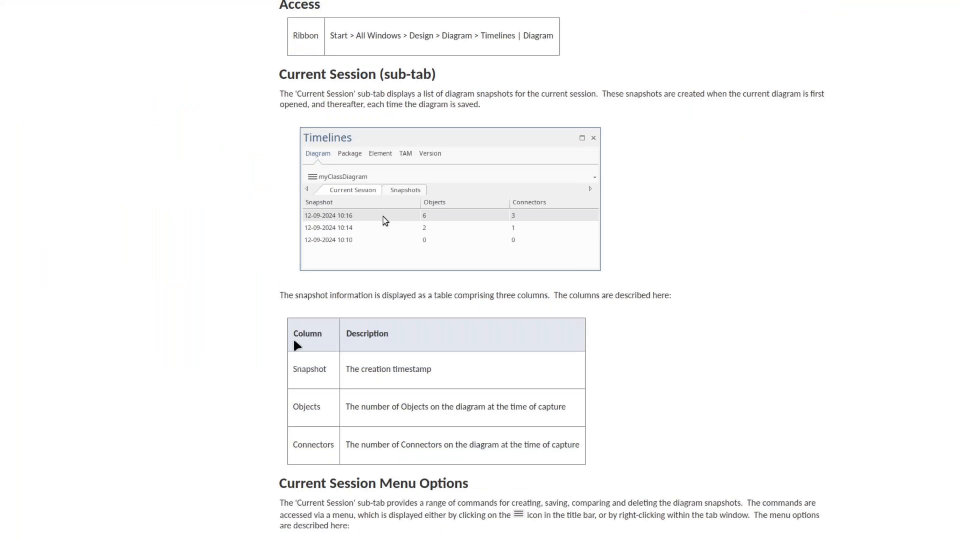
double_click(300, 369)
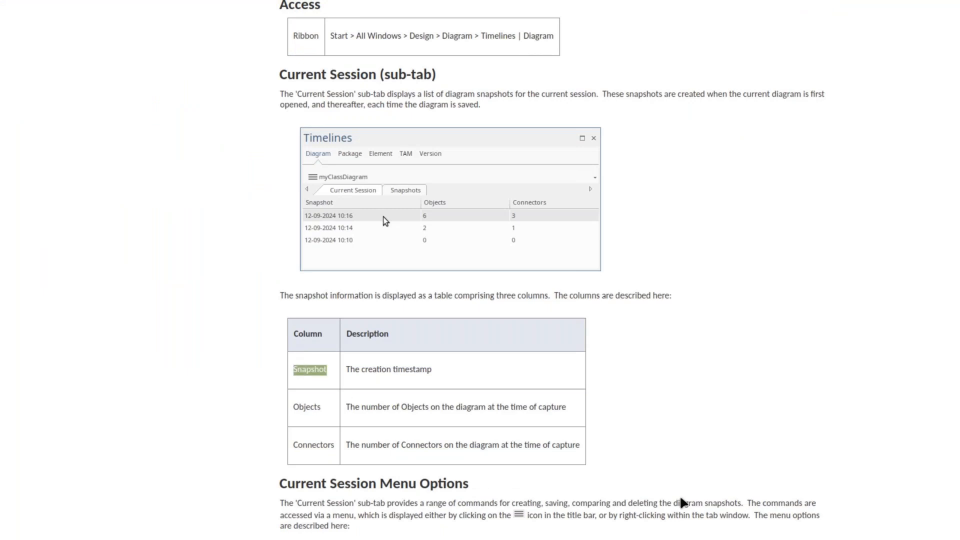
double_click(303, 407)
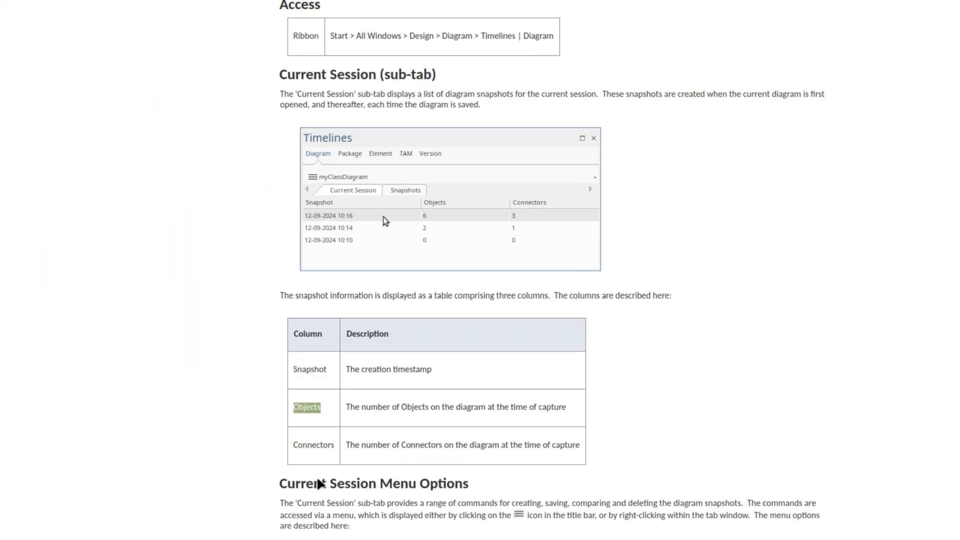
double_click(312, 444)
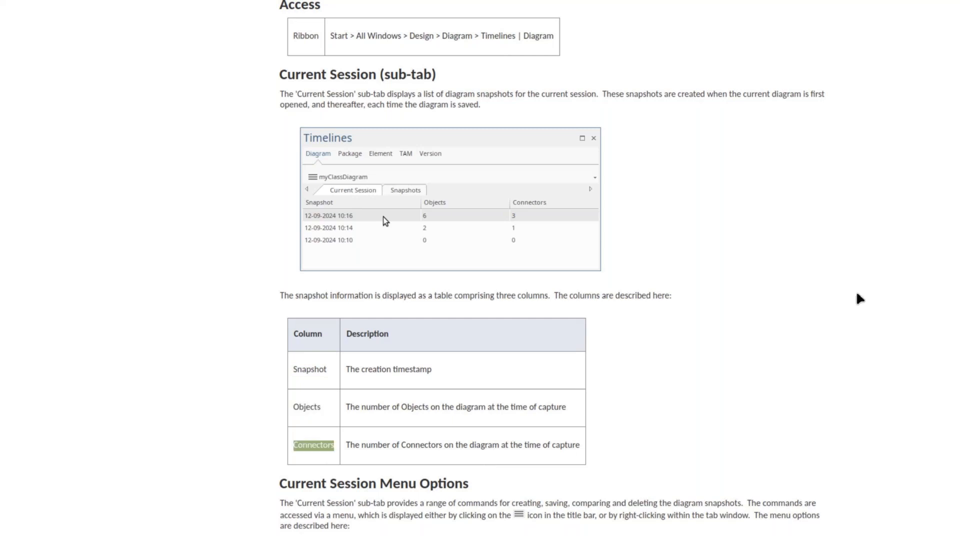
scroll(849, 255, "down", 1)
scroll(849, 255, "down", 5)
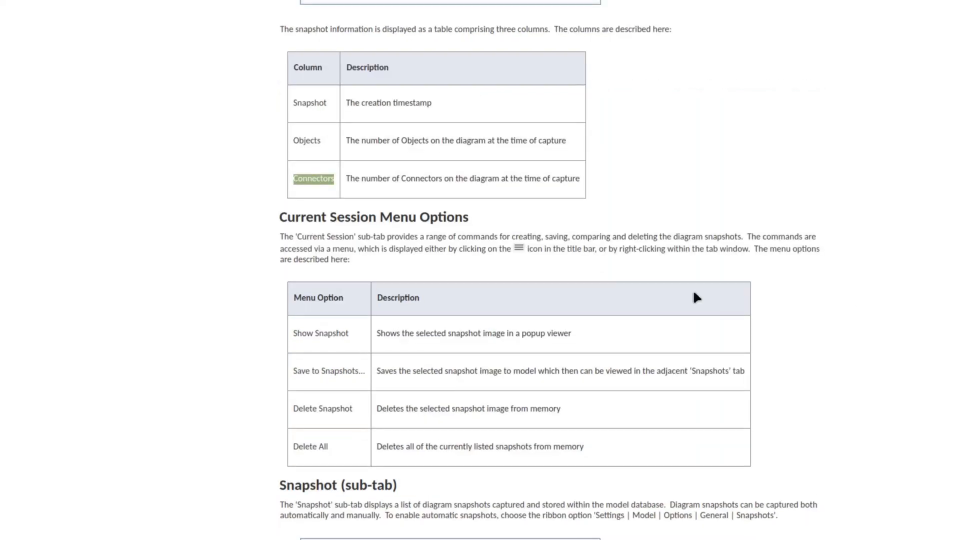
left_click(304, 331)
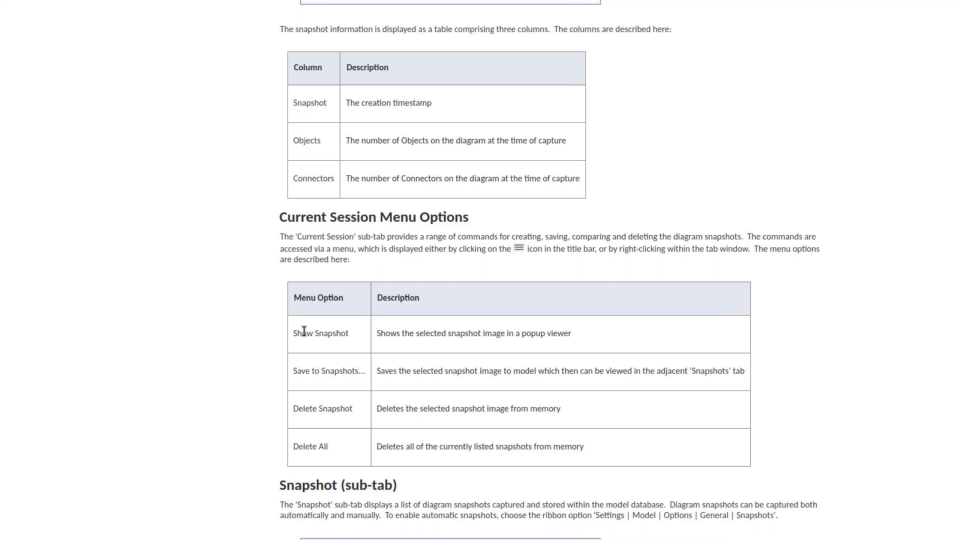
double_click(304, 331)
double_click(302, 371)
double_click(301, 408)
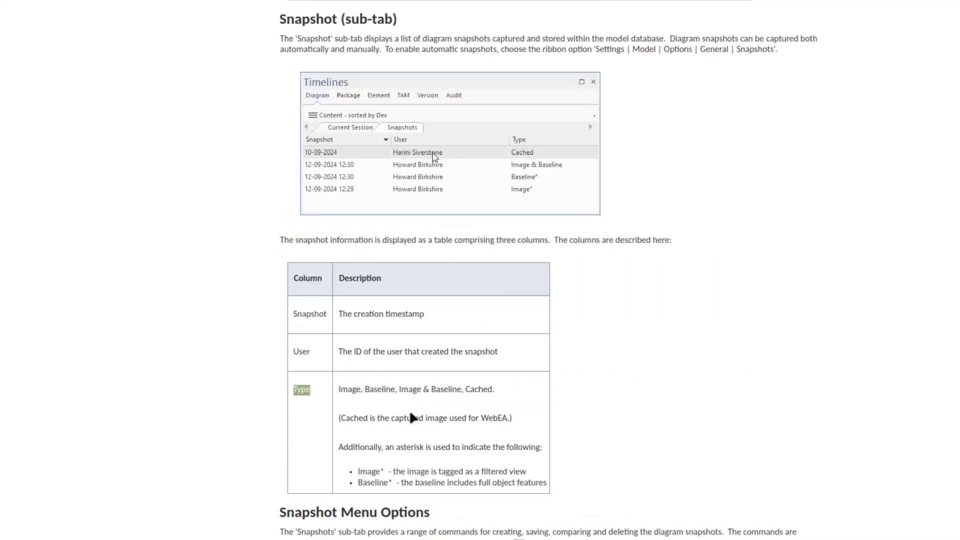
Step: Examine the Type column description for Cached and WebEA in the Snapshot (sub-tab) section
left_click(345, 416)
double_click(346, 416)
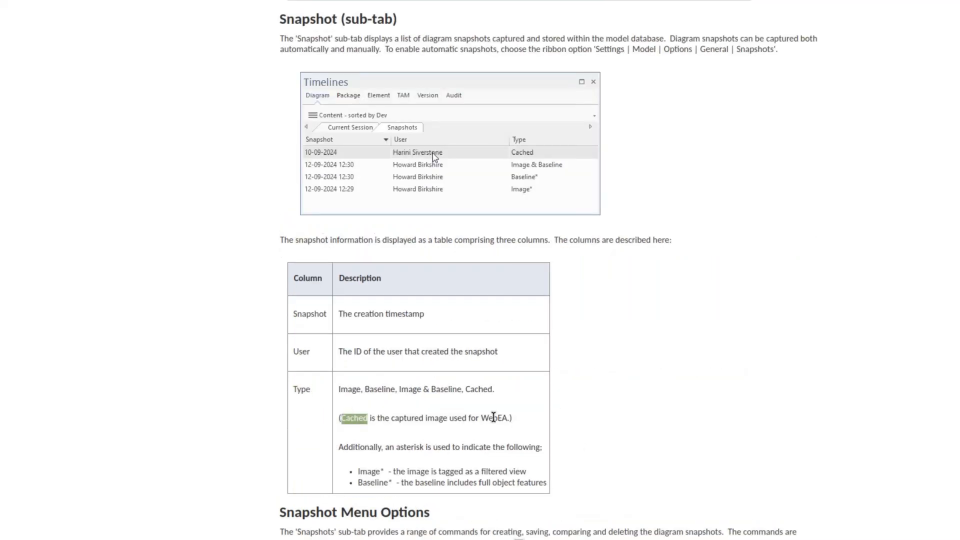
double_click(491, 417)
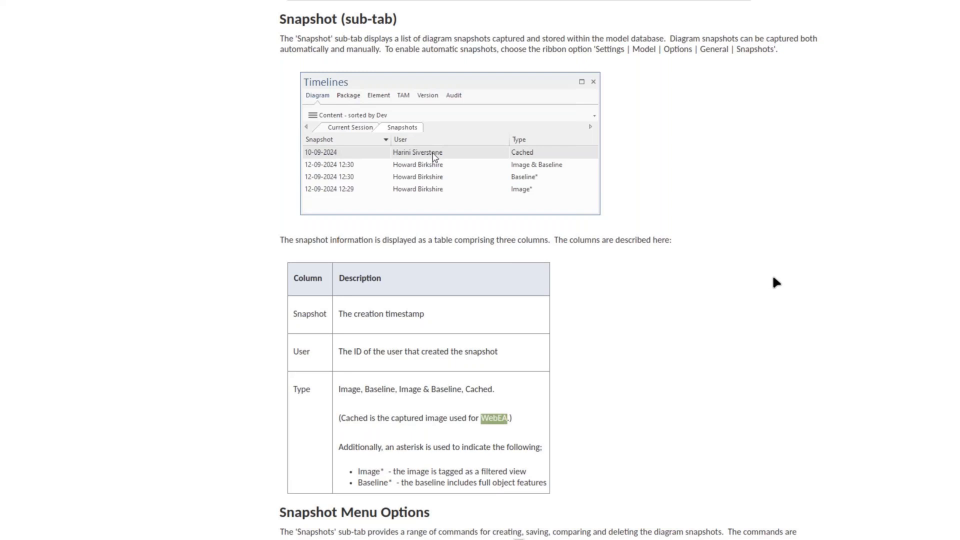
scroll(773, 279, "down", 6)
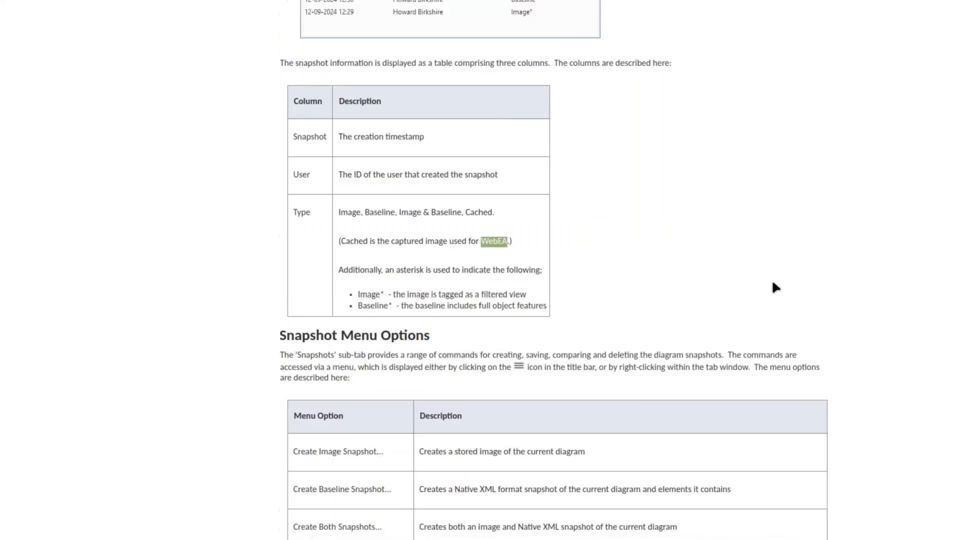
scroll(780, 279, "down", 1)
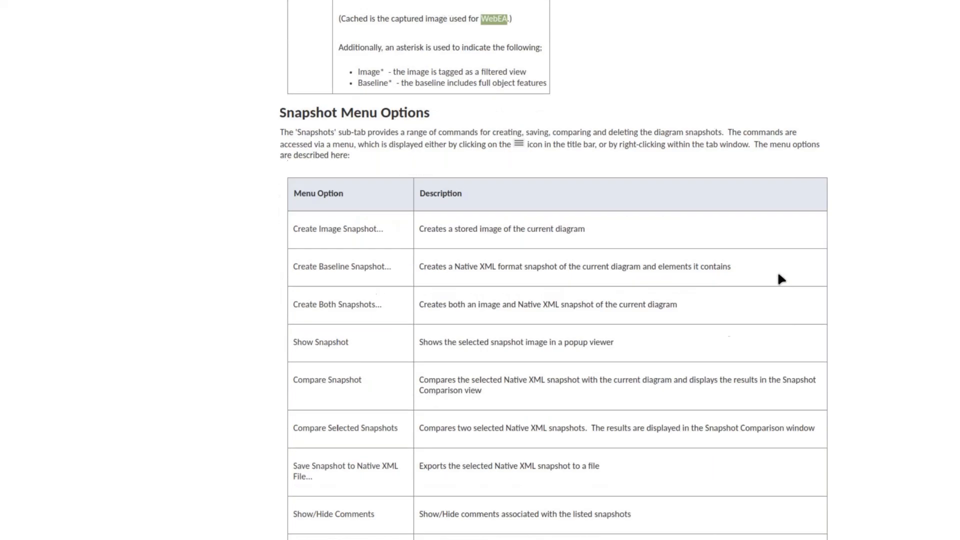
Step: Examine the Snapshot Menu Options table, from Create Image Snapshot through Show/Hide Comments and Visible Timeframe to the remaining entries
double_click(299, 229)
double_click(303, 265)
double_click(302, 303)
double_click(329, 267)
double_click(465, 267)
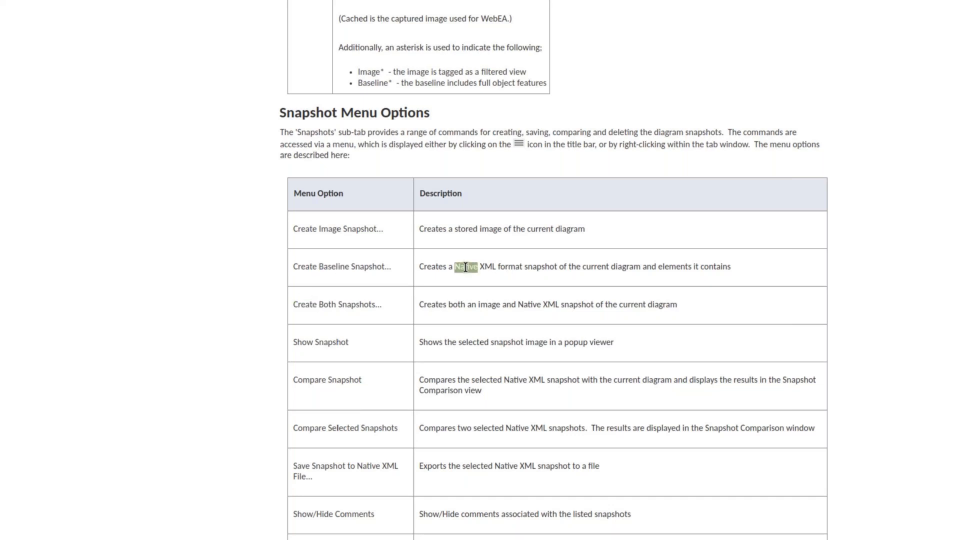
double_click(487, 266)
double_click(304, 342)
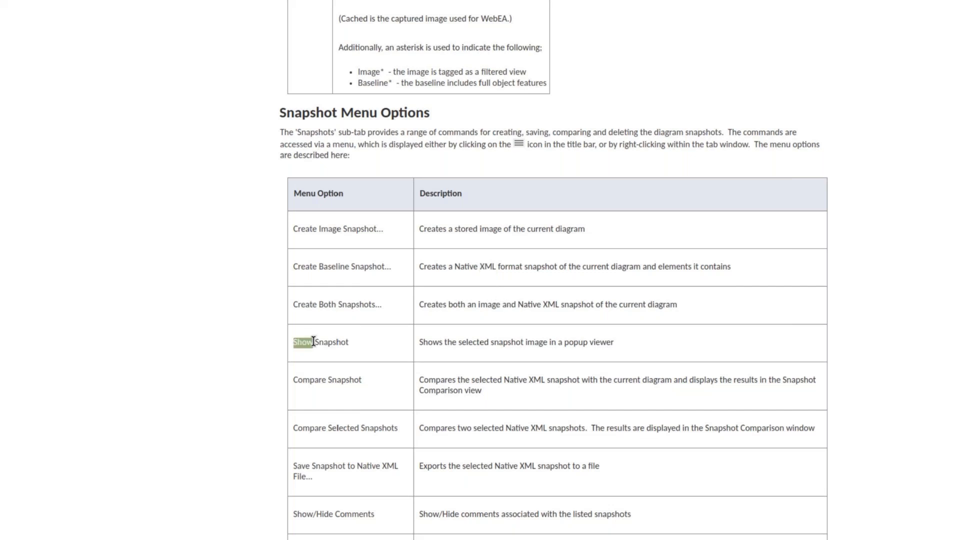
double_click(311, 379)
double_click(298, 465)
left_click_drag(294, 515, 385, 515)
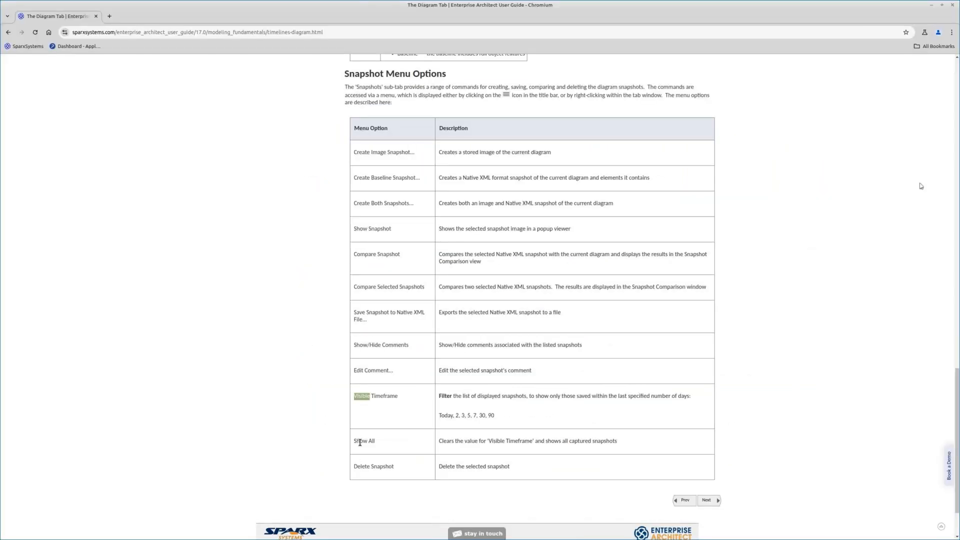
scroll(438, 435, "down", 2)
scroll(438, 436, "up", 4)
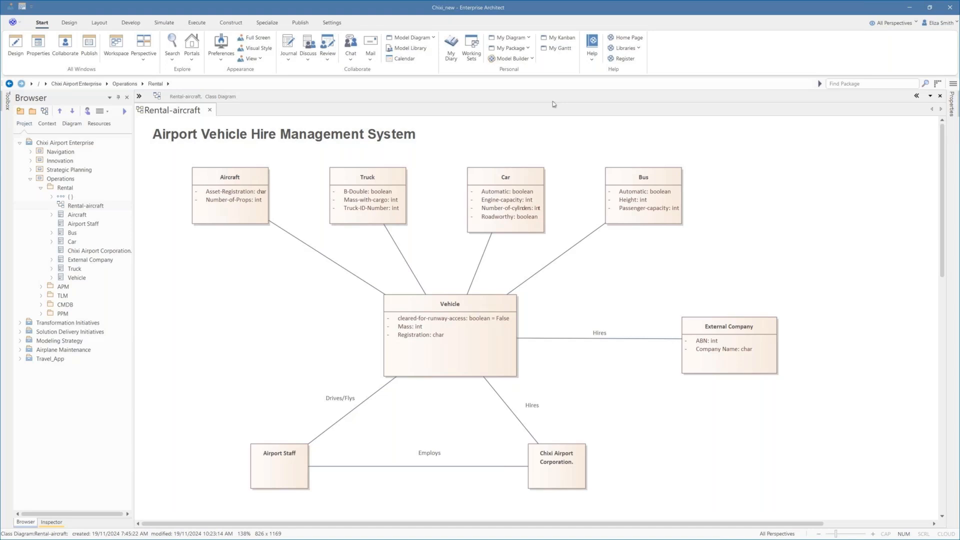
Step: Switch to Enterprise Architect and open the Timelines window for the Rental-aircraft diagram
left_click(70, 23)
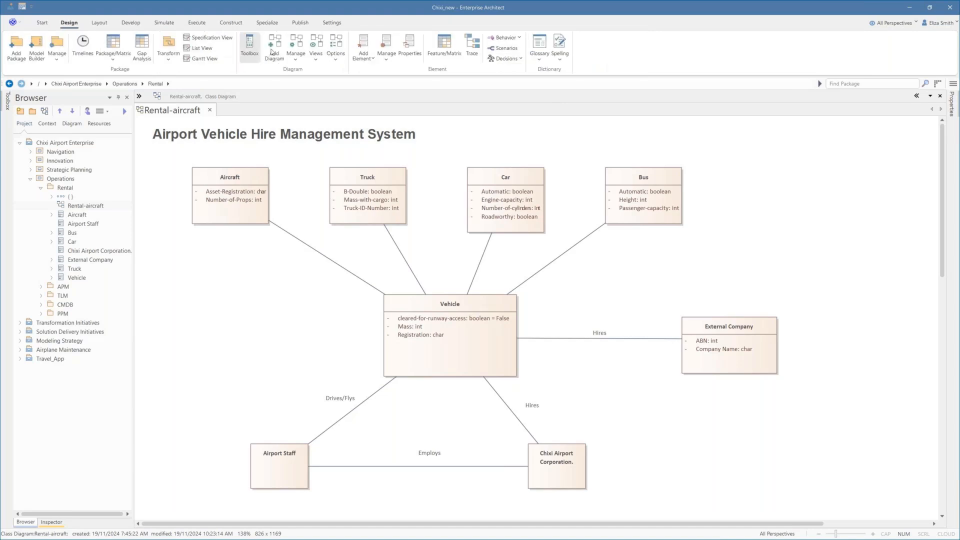
left_click(296, 61)
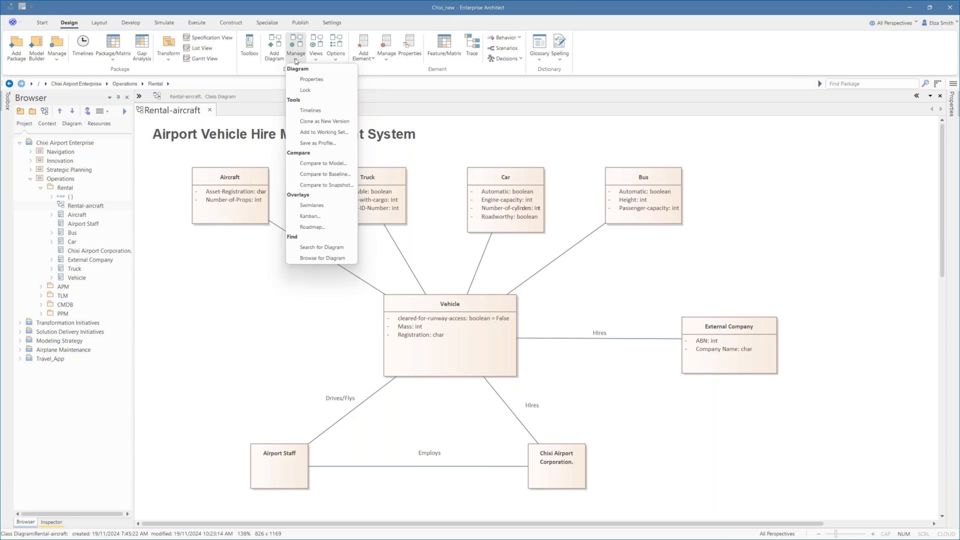
left_click(311, 111)
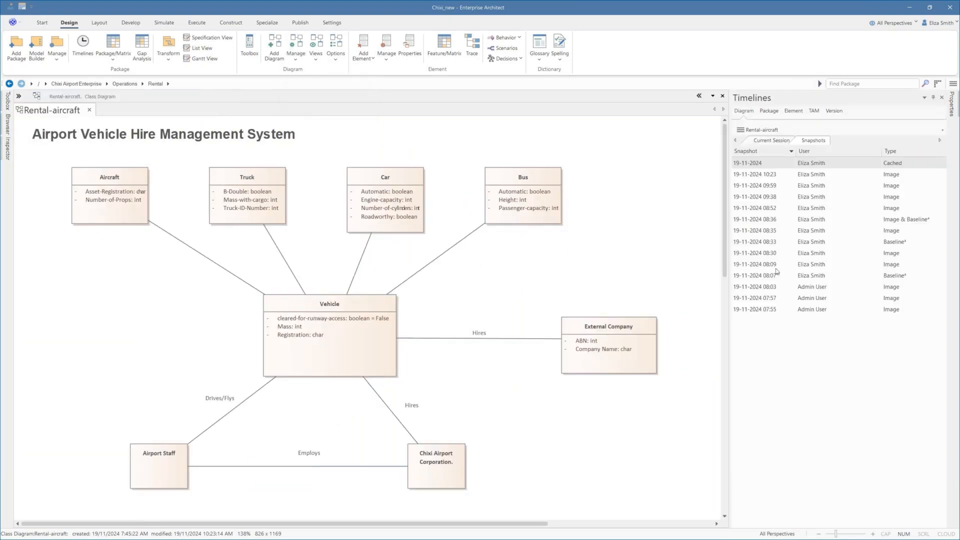
left_click(813, 310)
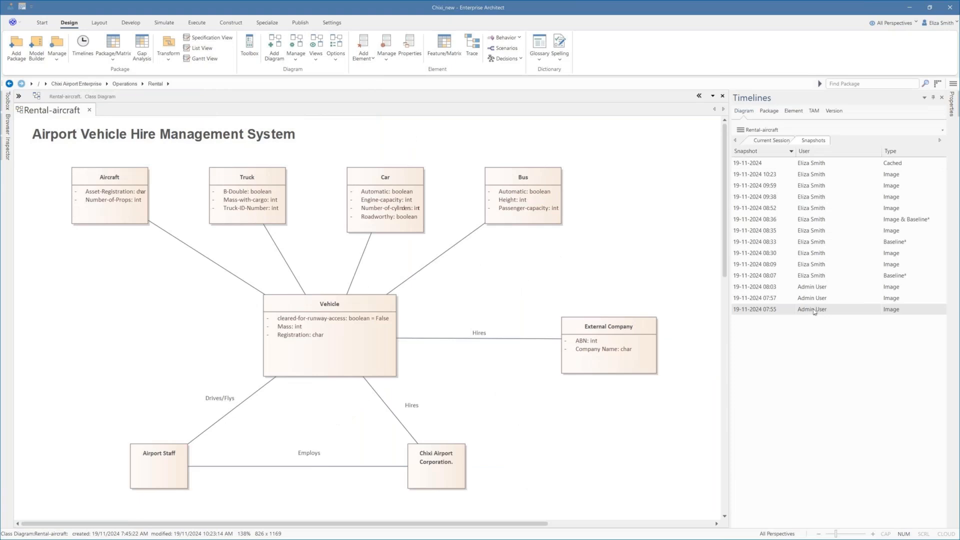
right_click(814, 311)
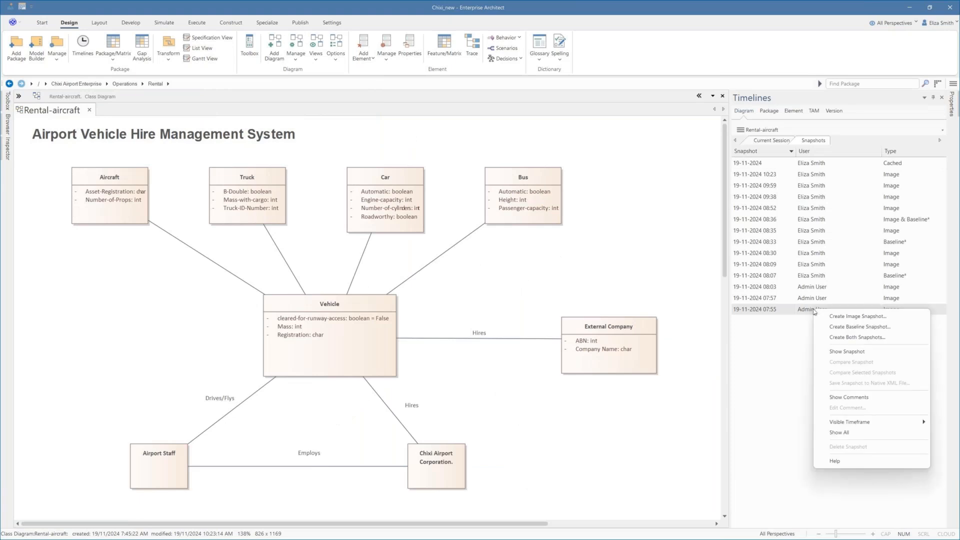
left_click(840, 352)
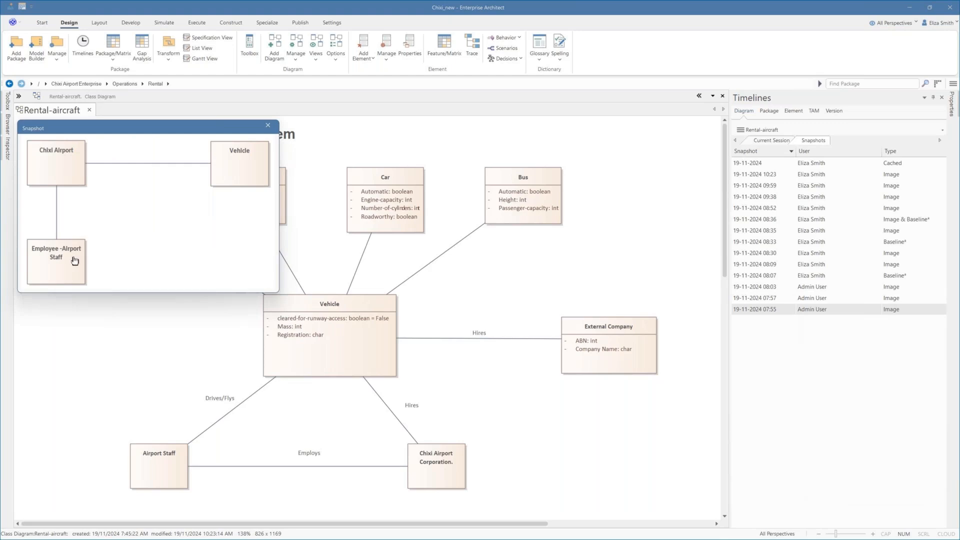
left_click(768, 298)
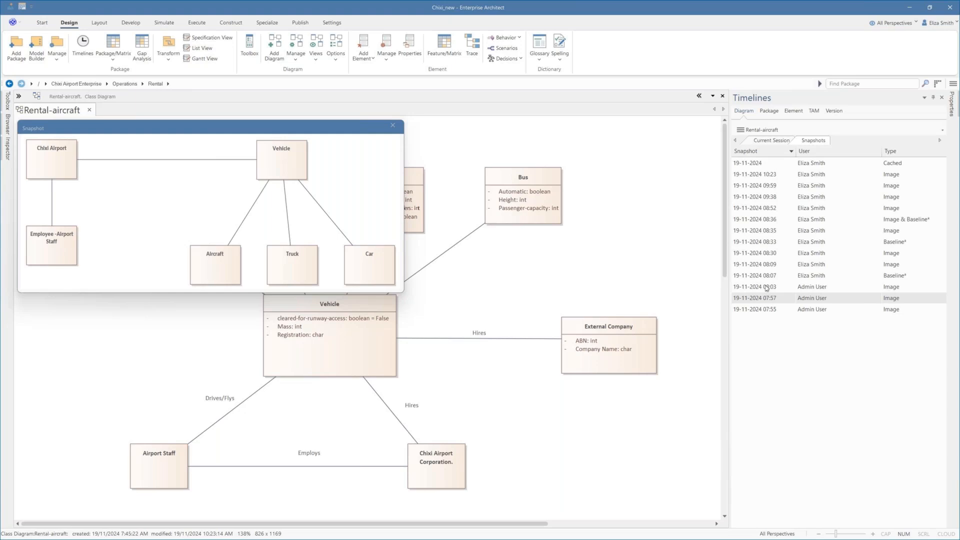
left_click(767, 288)
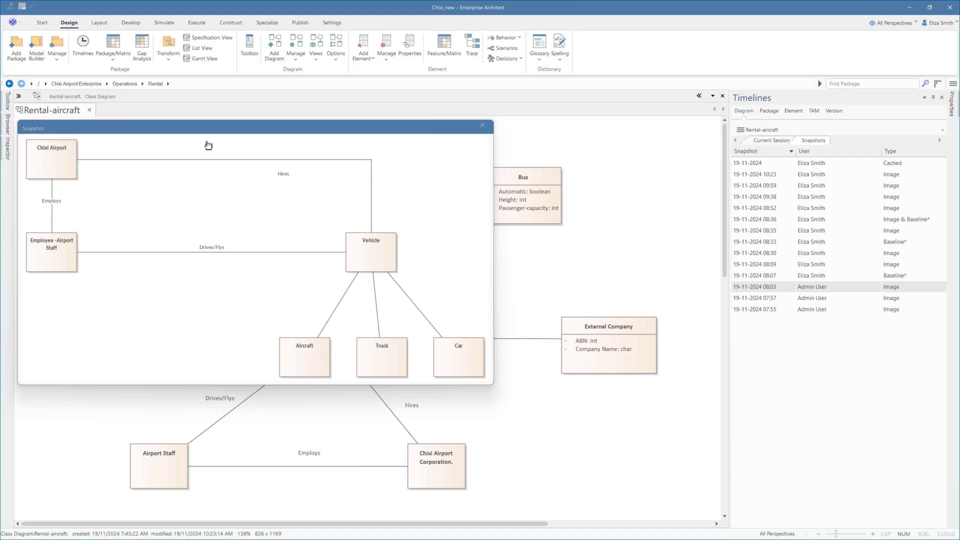
Step: Select the 08:09, 08:30, 08:33, 08:35 and 08:36 snapshots in turn to follow the diagram's development
left_click(813, 265)
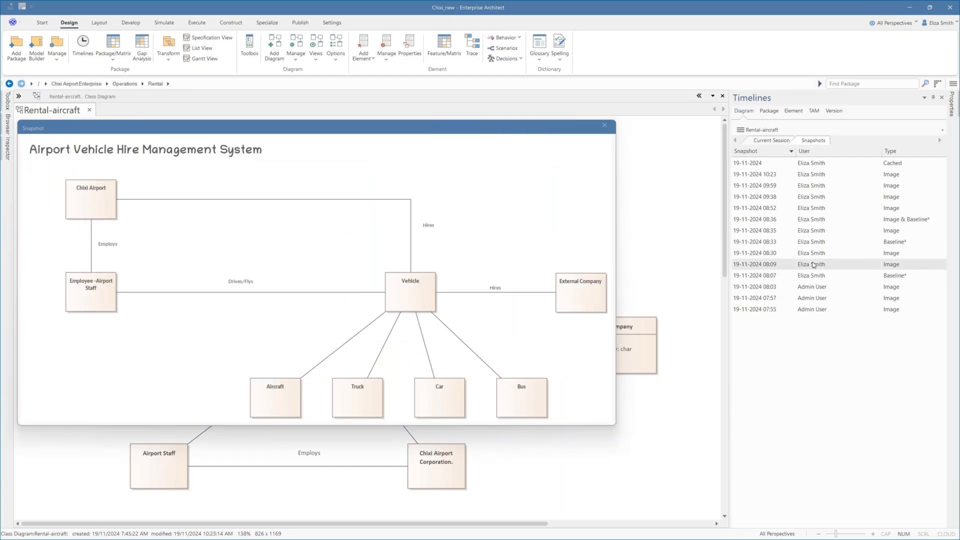
left_click(814, 253)
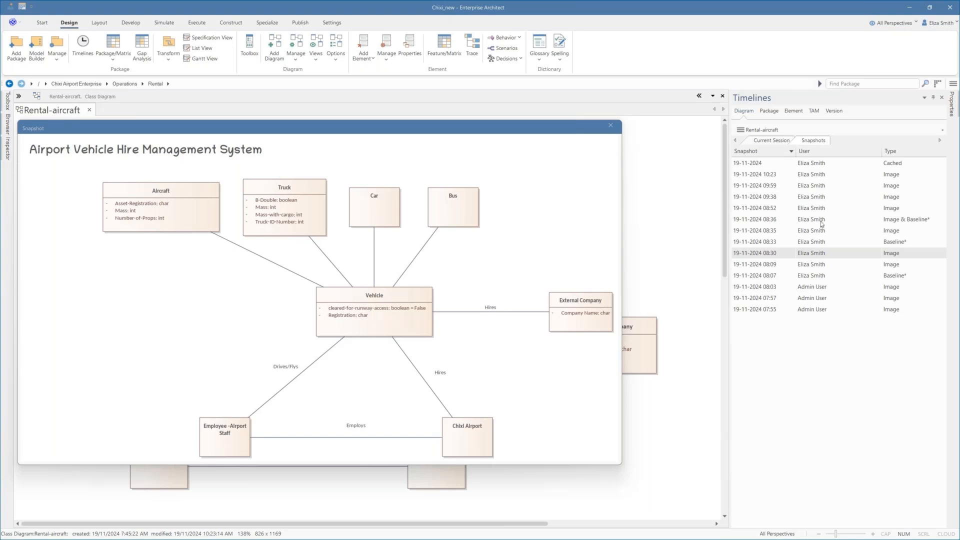
left_click(819, 242)
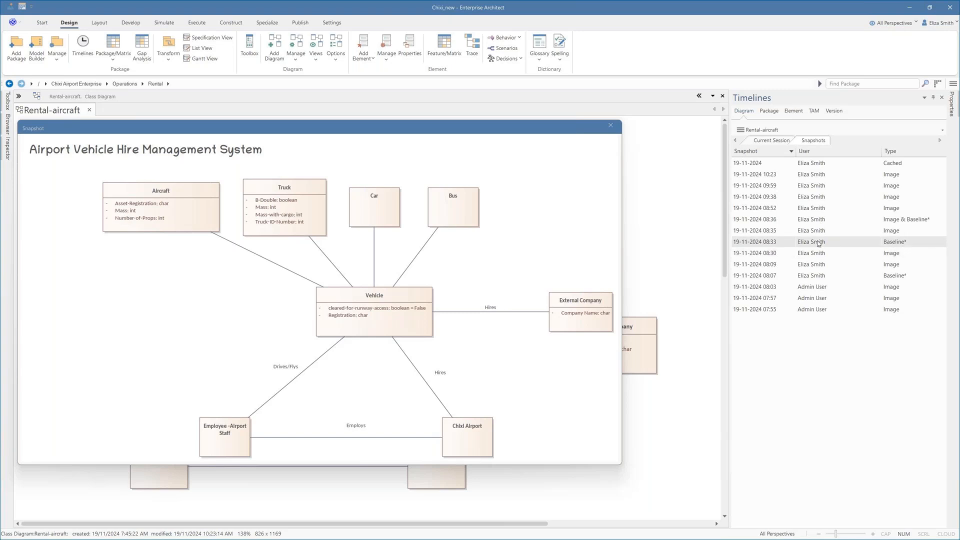
left_click(759, 231)
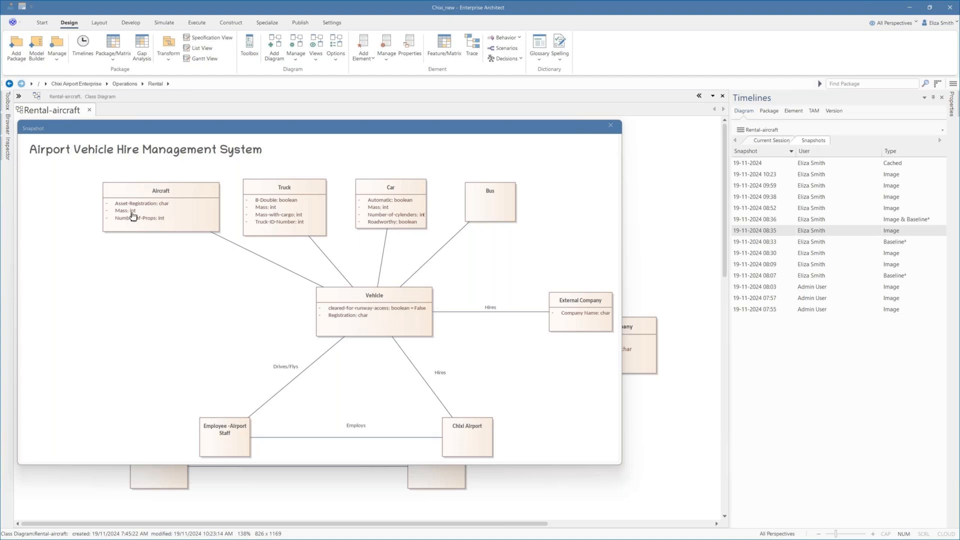
left_click(807, 222)
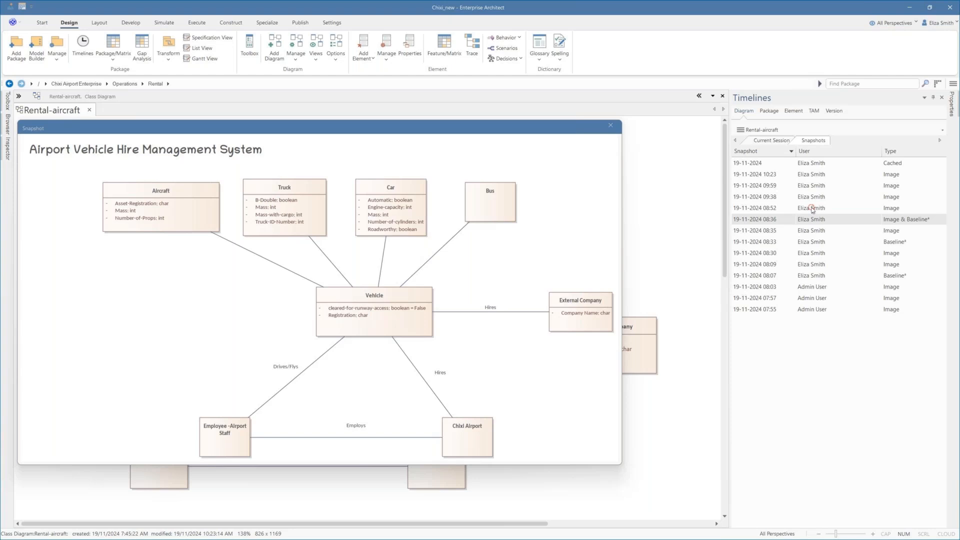
Step: View the snapshots from 08:52 to 10:23 and the cached one in turn, and close the snapshot viewer
left_click(812, 210)
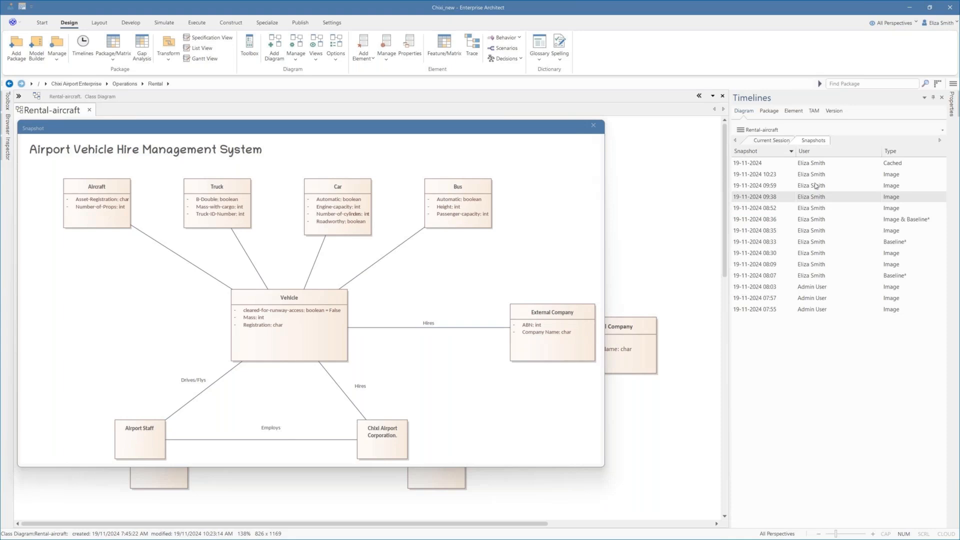
left_click(815, 186)
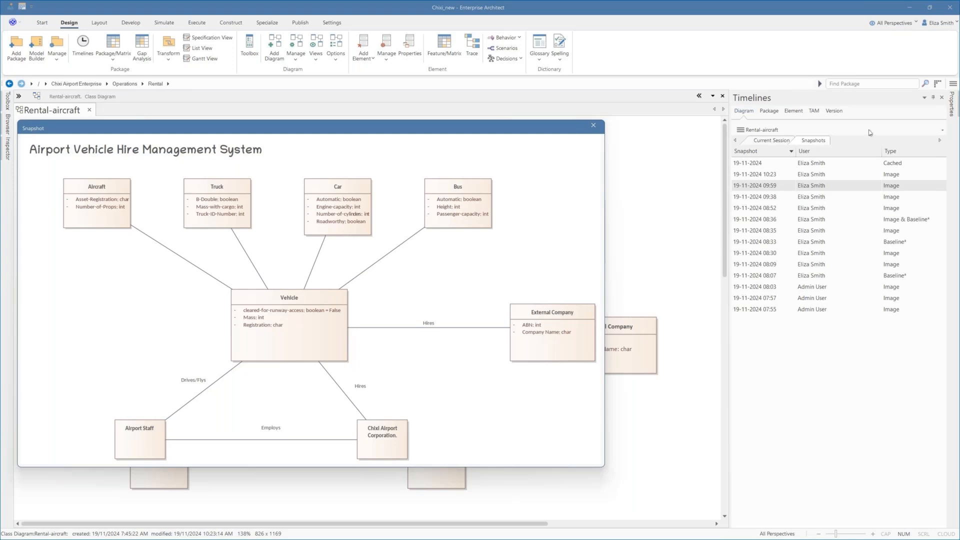
left_click(810, 175)
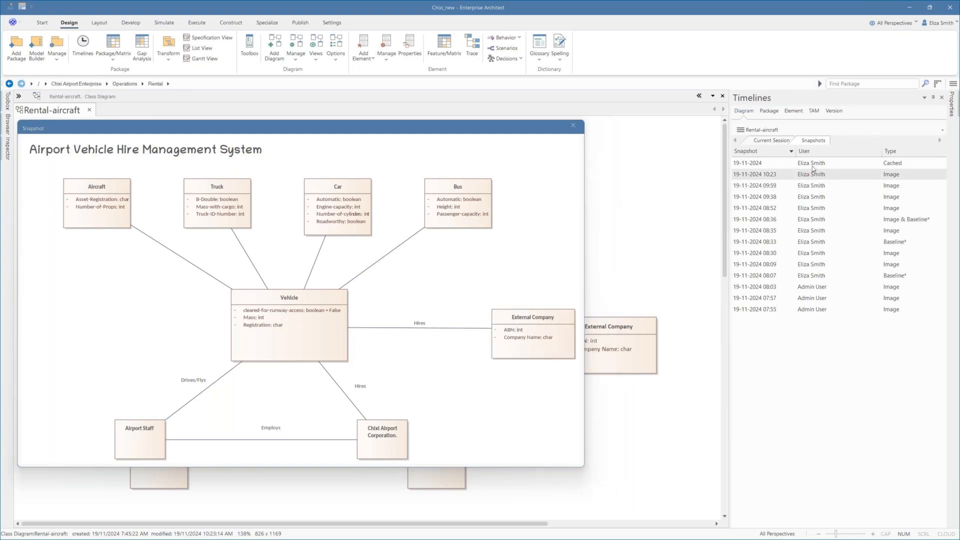
left_click(813, 165)
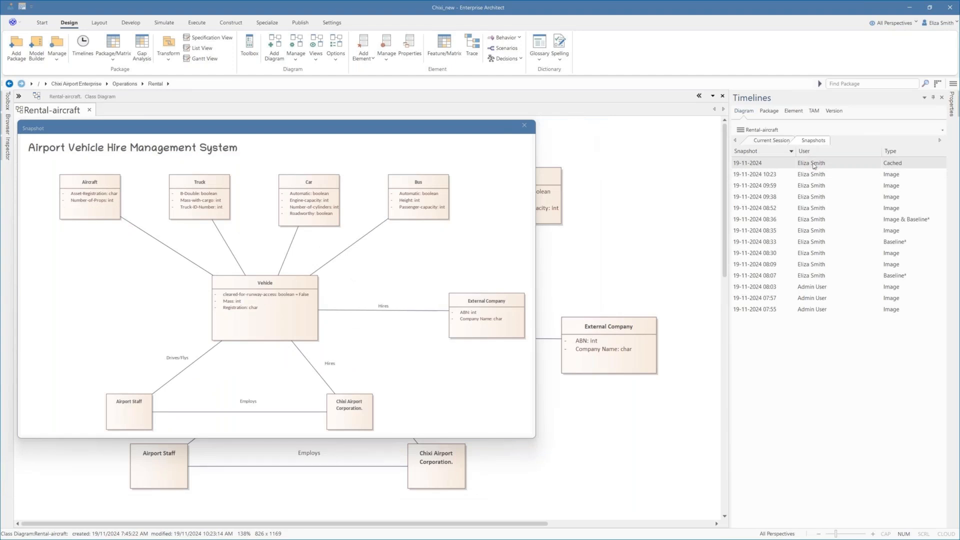
left_click(524, 126)
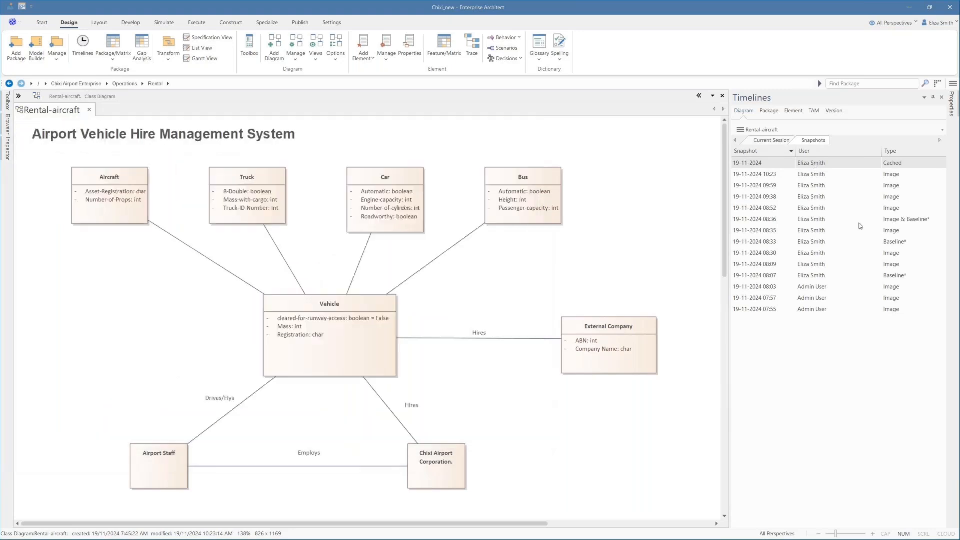
Step: Compare the 08:36 Image & Baseline snapshot with the current diagram and expand all items in the comparison tree
left_click(808, 220)
right_click(808, 221)
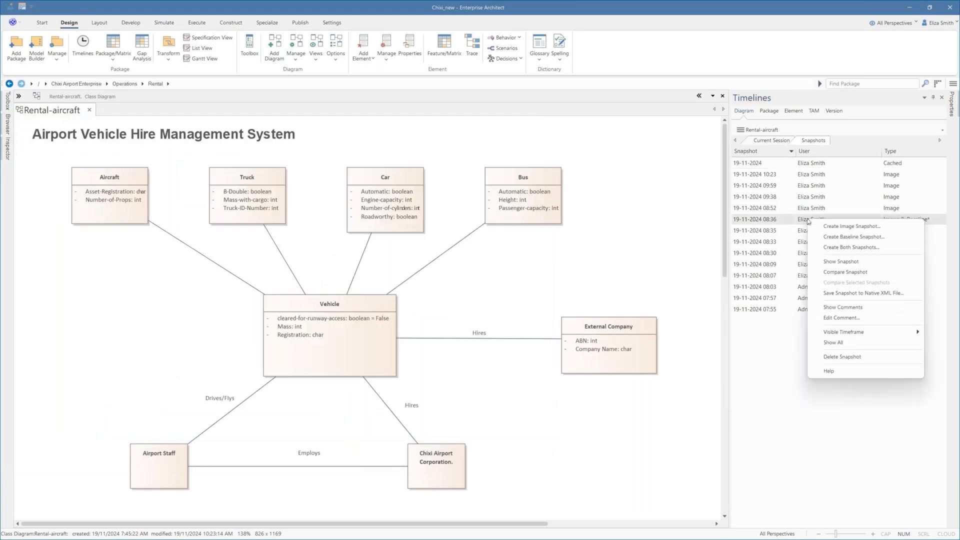
left_click(838, 273)
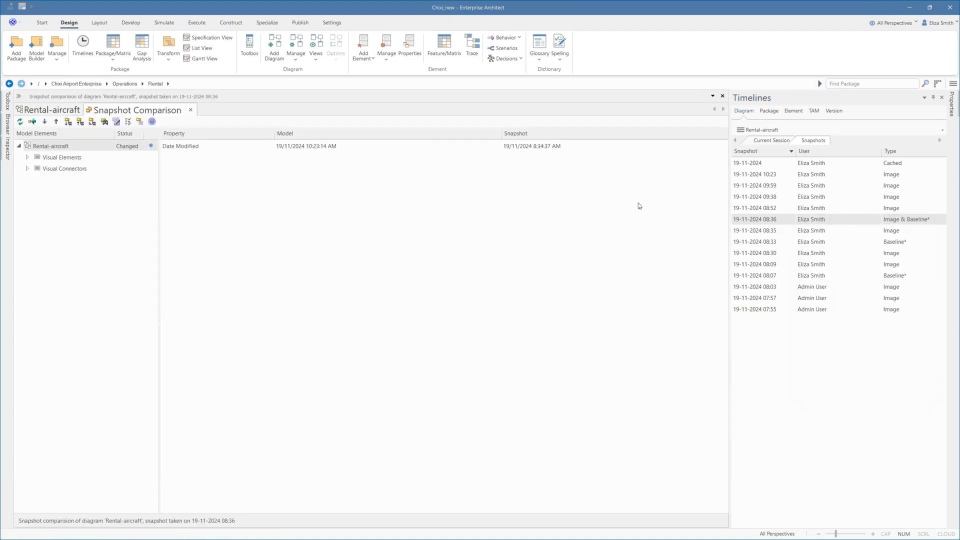
right_click(53, 148)
left_click(81, 195)
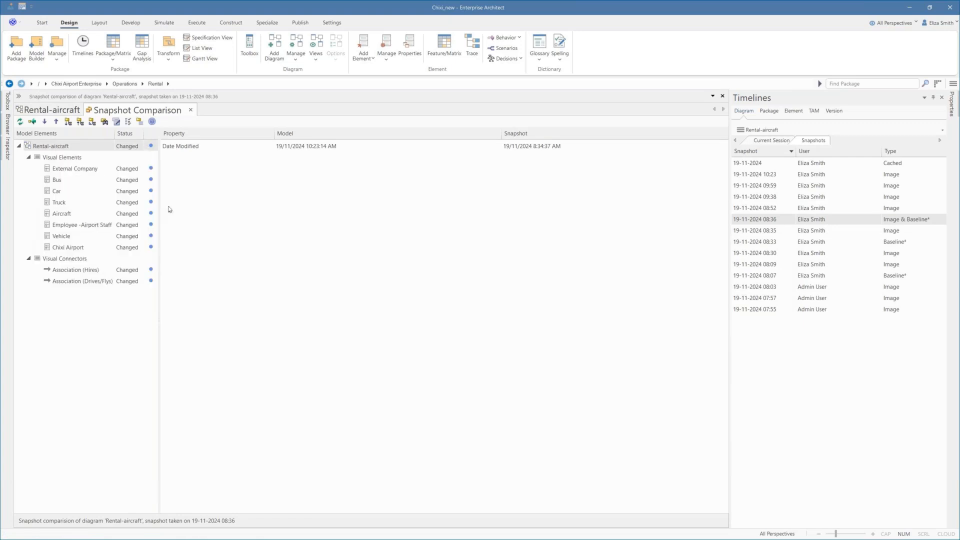
Step: Examine the differing properties of the External Company, Bus, Car and Truck elements and the Hires and Drives/Flys associations
left_click(125, 170)
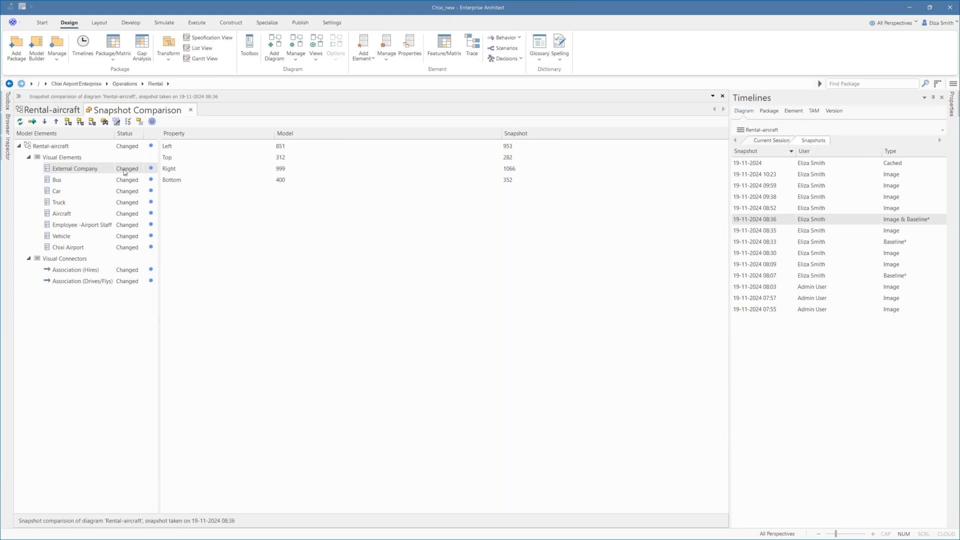
left_click(94, 181)
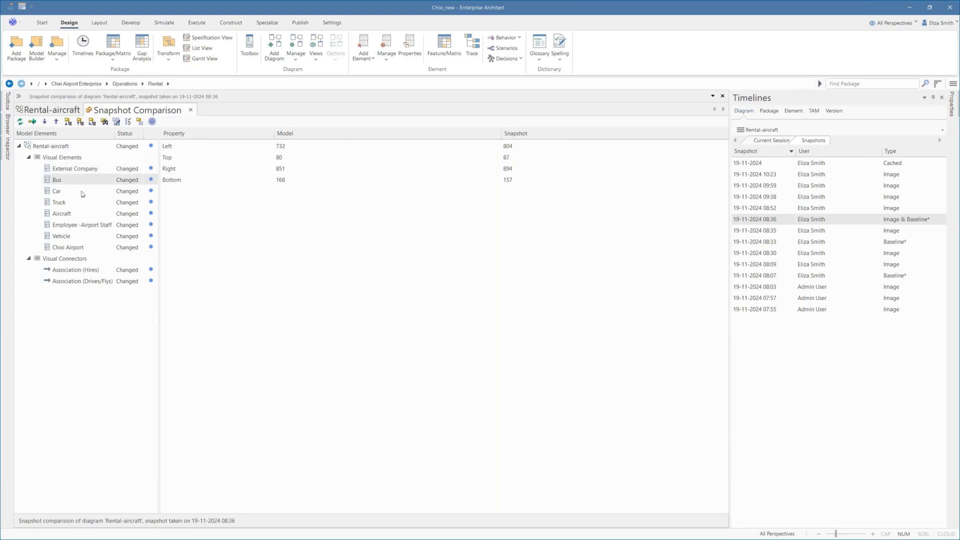
left_click(82, 192)
left_click(65, 203)
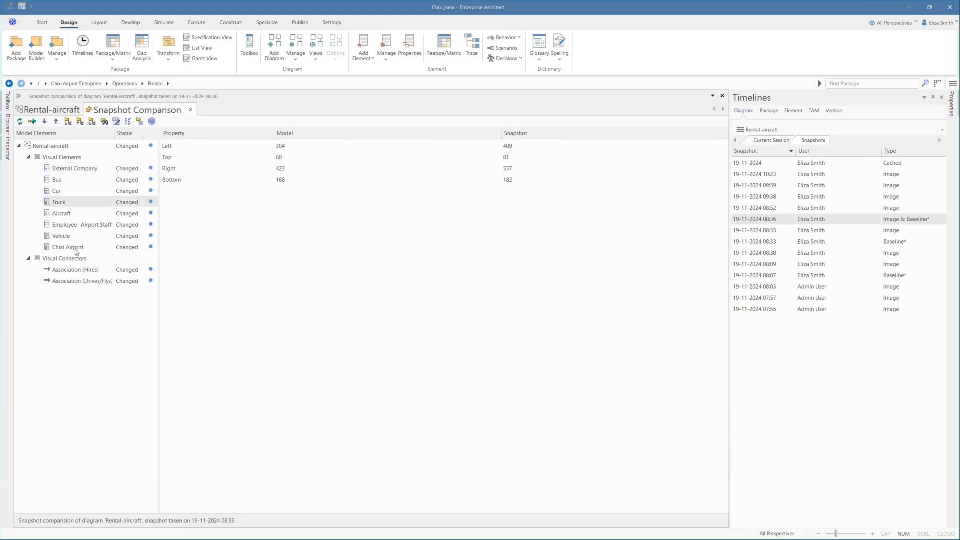
left_click(79, 270)
left_click(82, 282)
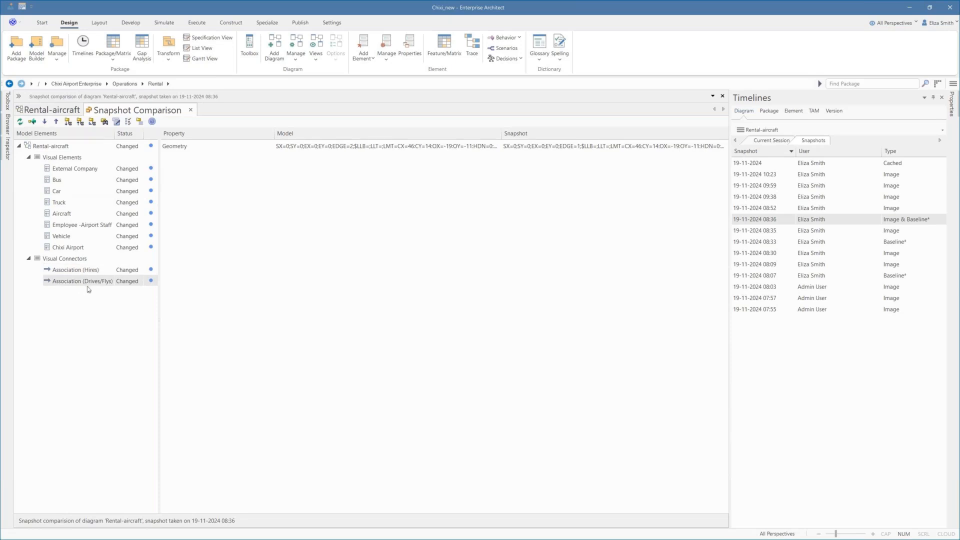
Step: Compare the Rental-aircraft diagram to its baseline and move the comparison dialog off the Bus and External Company elements
right_click(51, 147)
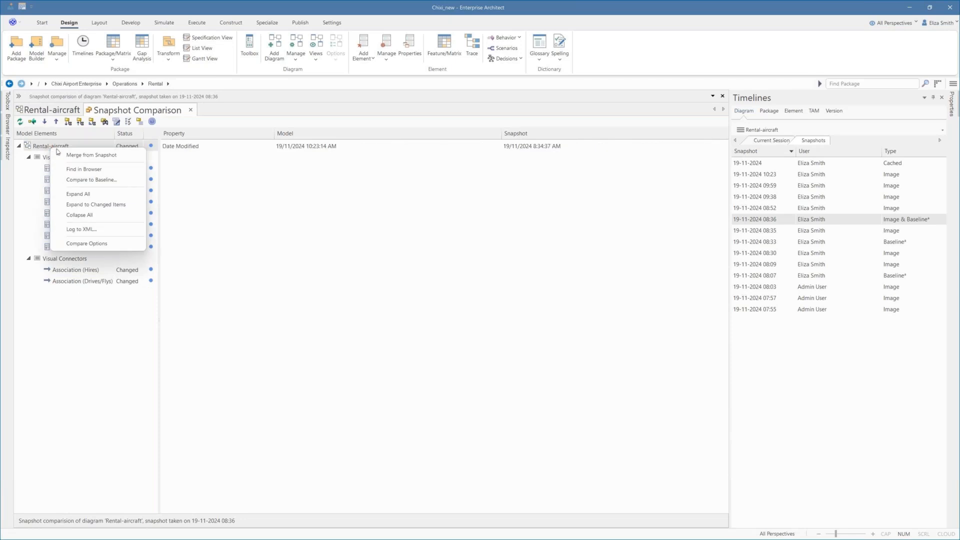
left_click(81, 180)
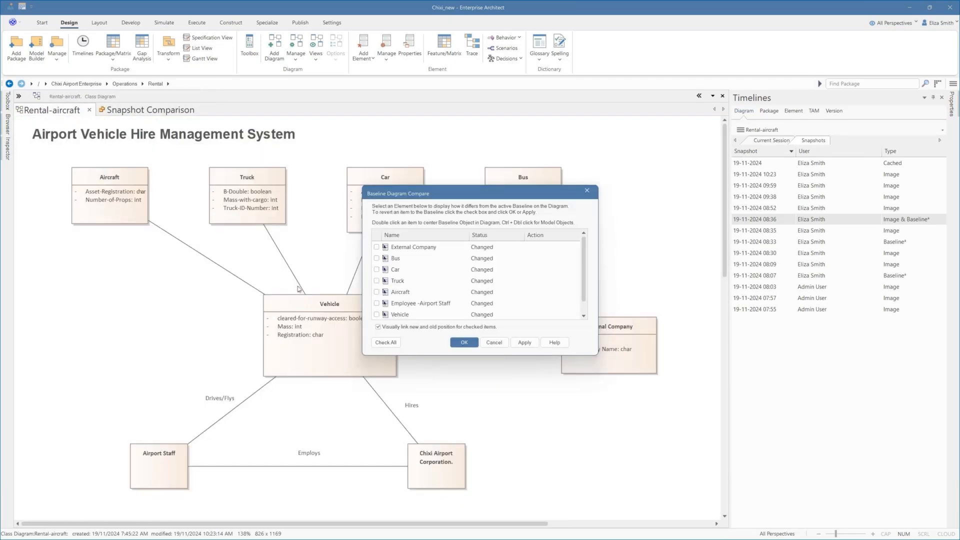
left_click_drag(468, 190, 261, 186)
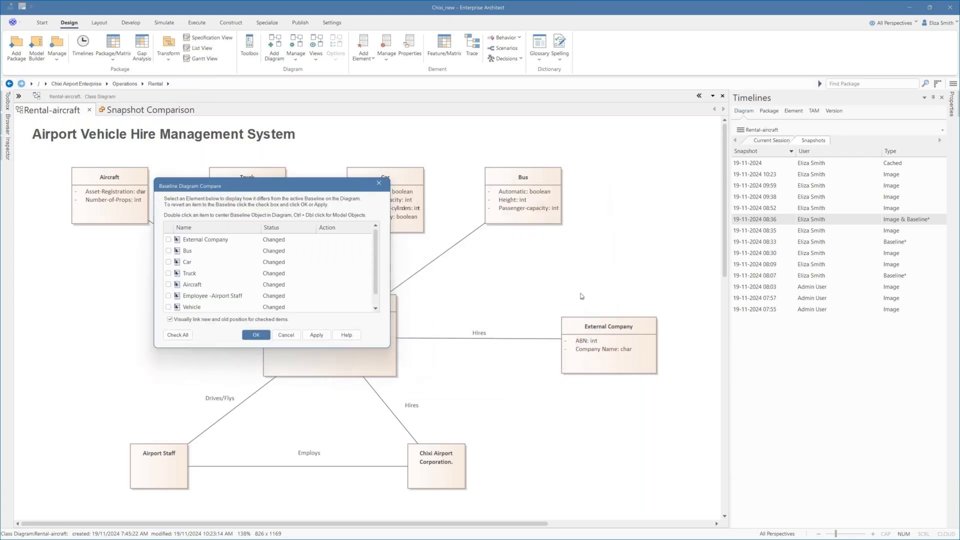
Step: Preview the baseline positions of External Company, Bus, Employee -Airport Staff, Vehicle and Chixi Airport in turn, leaving all of them unchecked
left_click(168, 240)
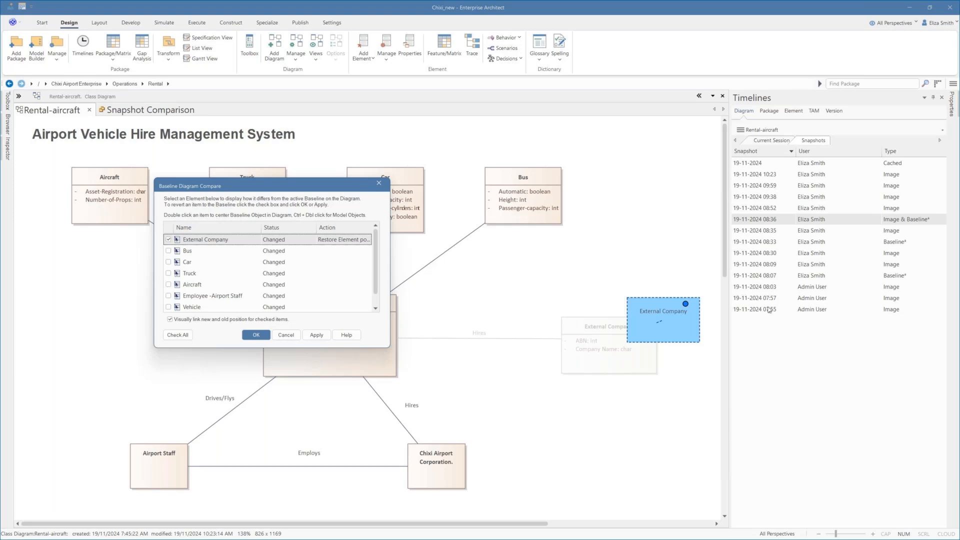
left_click(168, 240)
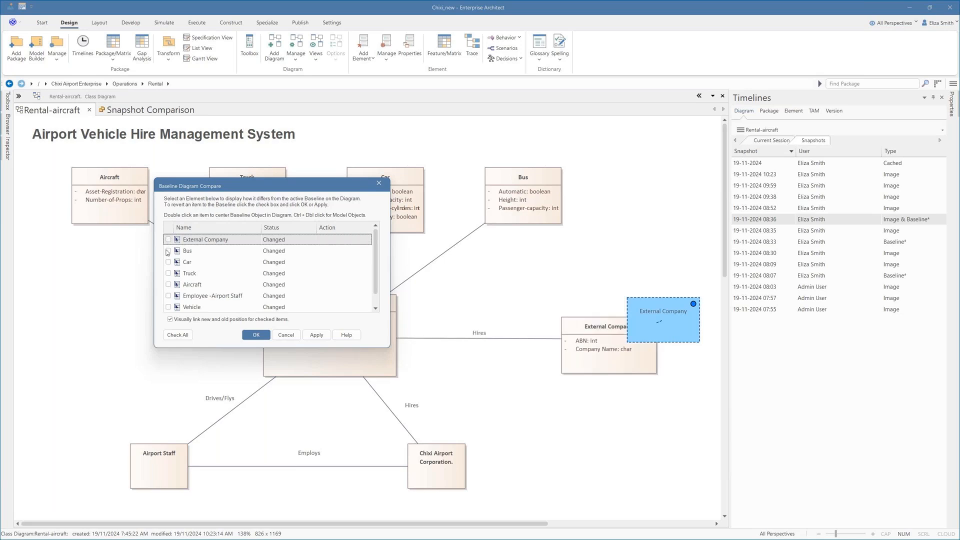
left_click(168, 251)
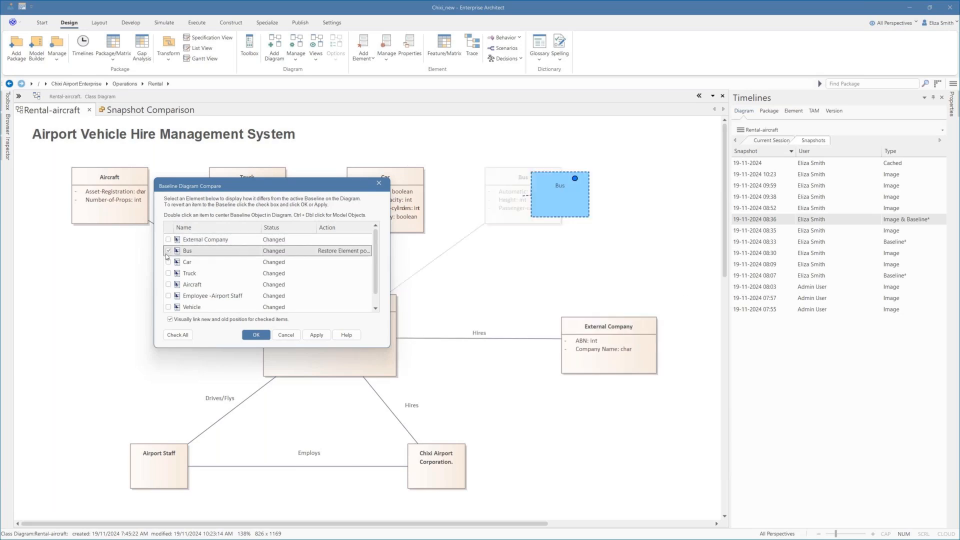
left_click(169, 251)
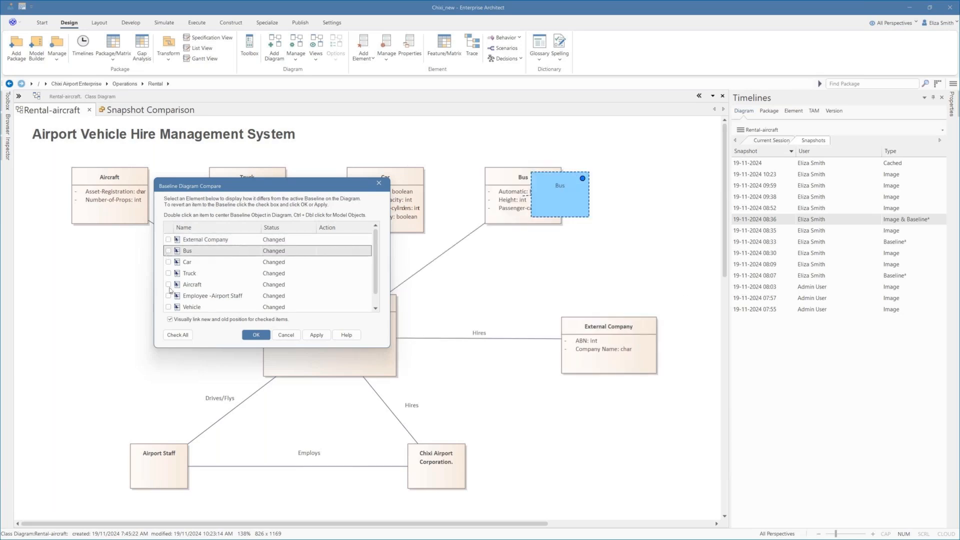
left_click(169, 296)
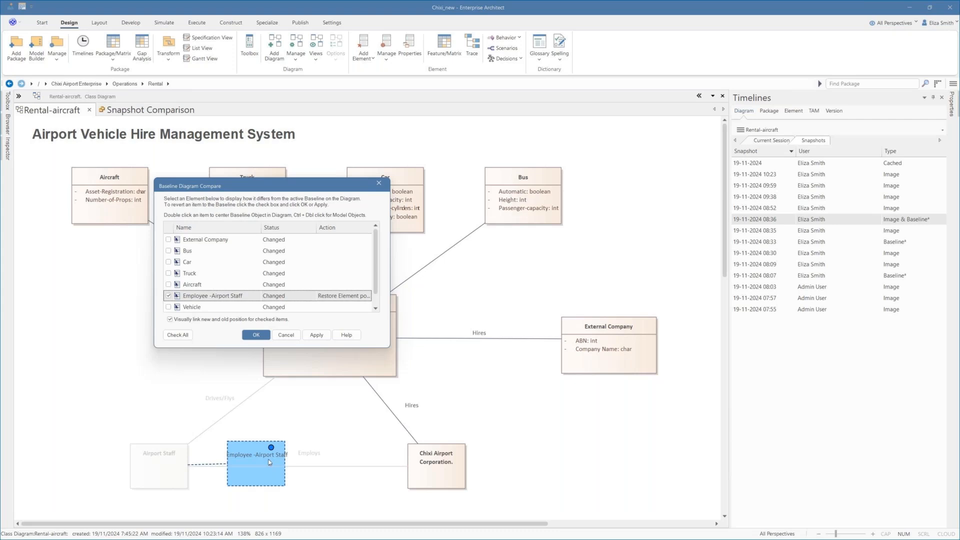
left_click(168, 296)
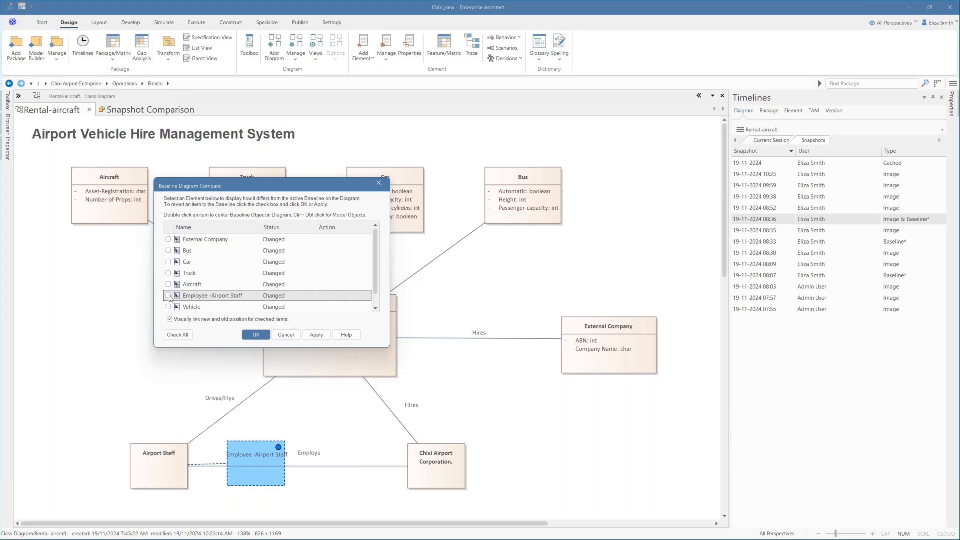
left_click(200, 306)
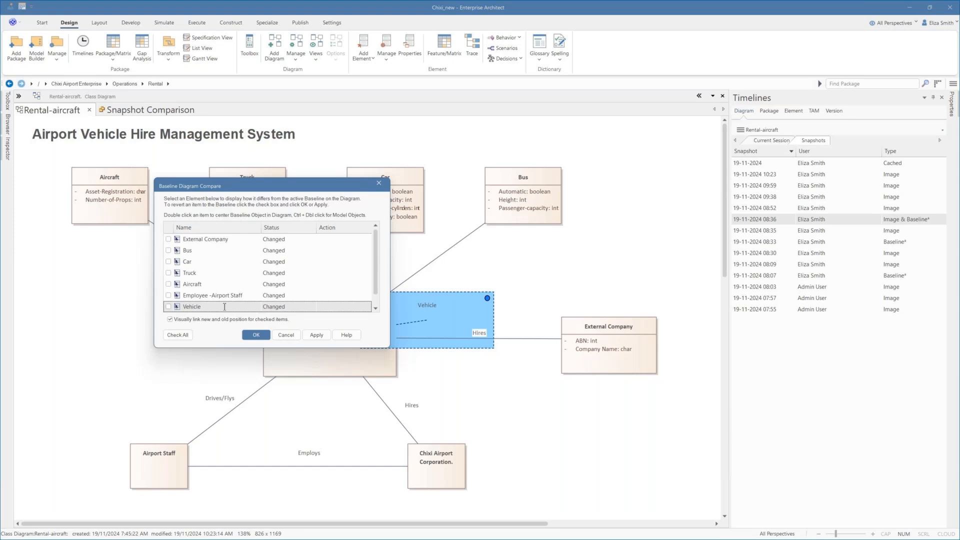
left_click(375, 309)
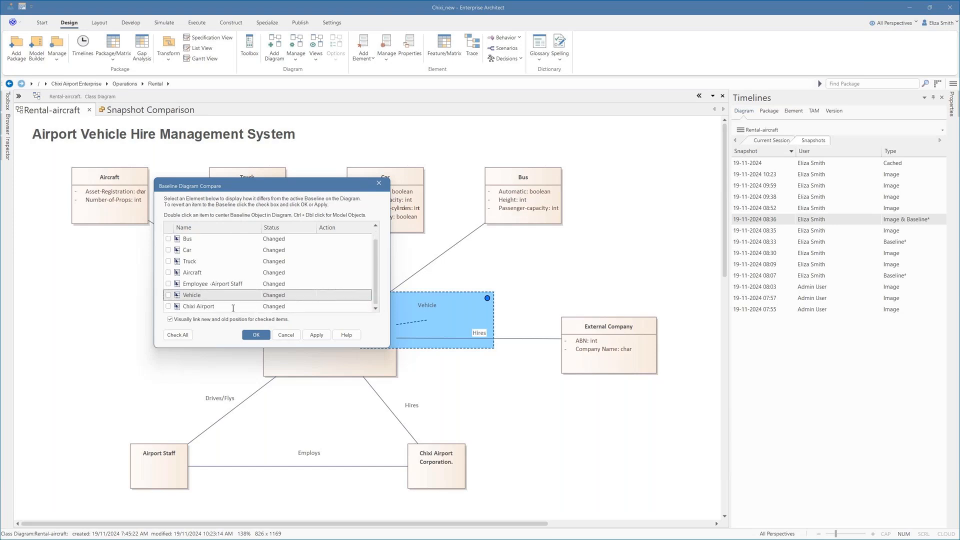
left_click(217, 307)
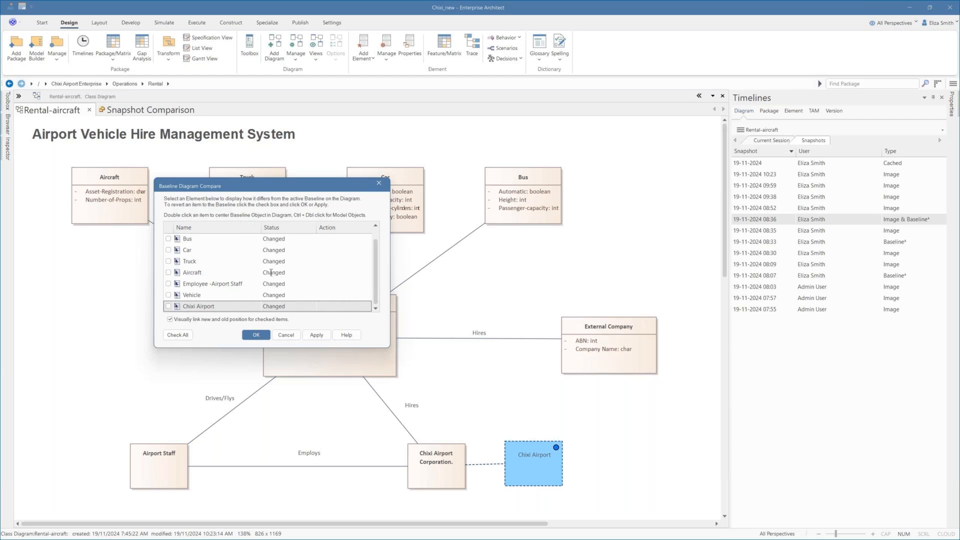
Step: Restore the External Company element to its baseline position and close the diagram comparison
scroll(376, 271, "up", 1)
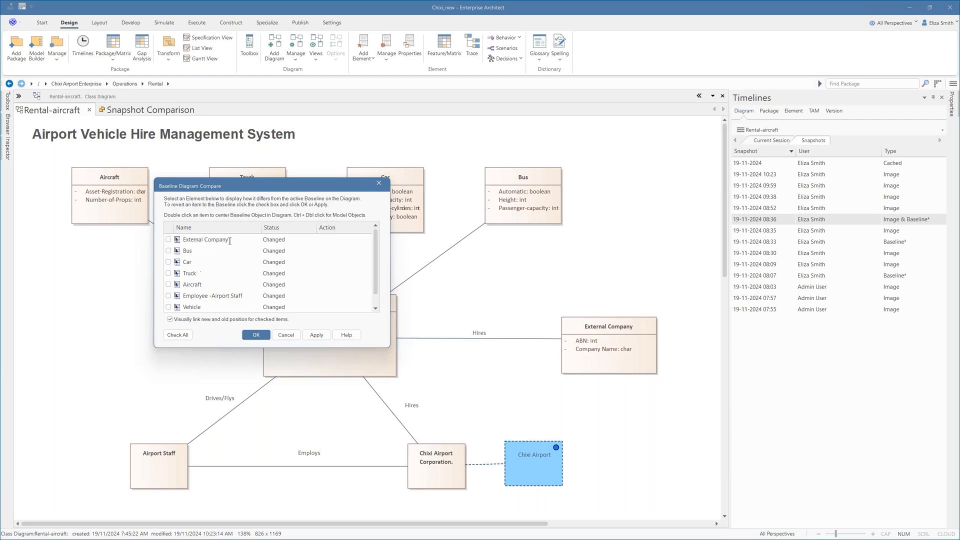
left_click(168, 239)
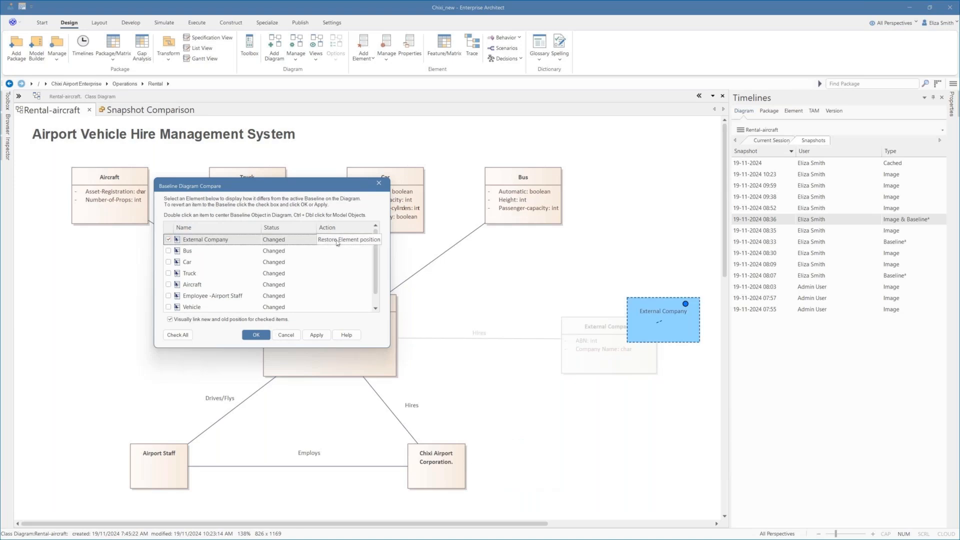
left_click(317, 335)
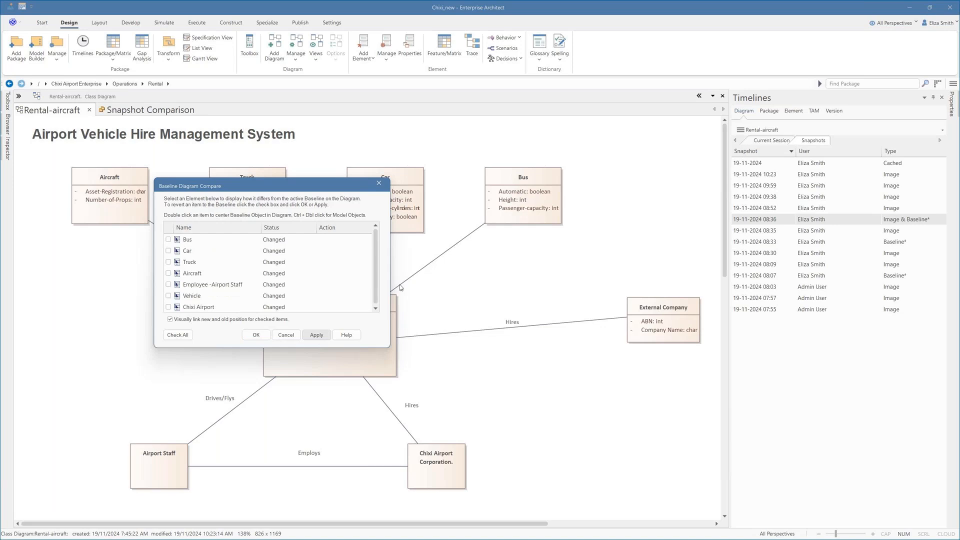
left_click(280, 336)
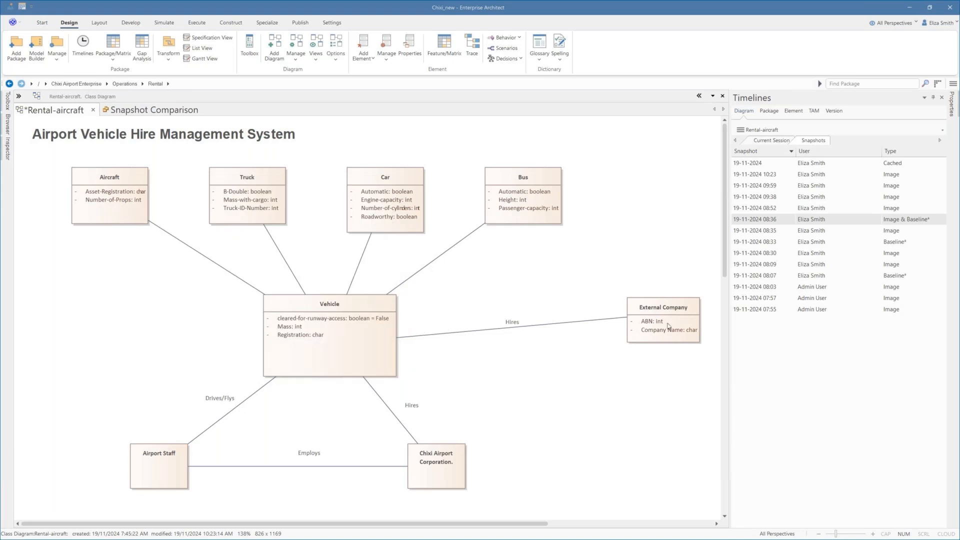
Step: Move the External Company element closer to Vehicle and straighten the Hires connector between them into a horizontal line
left_click_drag(668, 326, 615, 335)
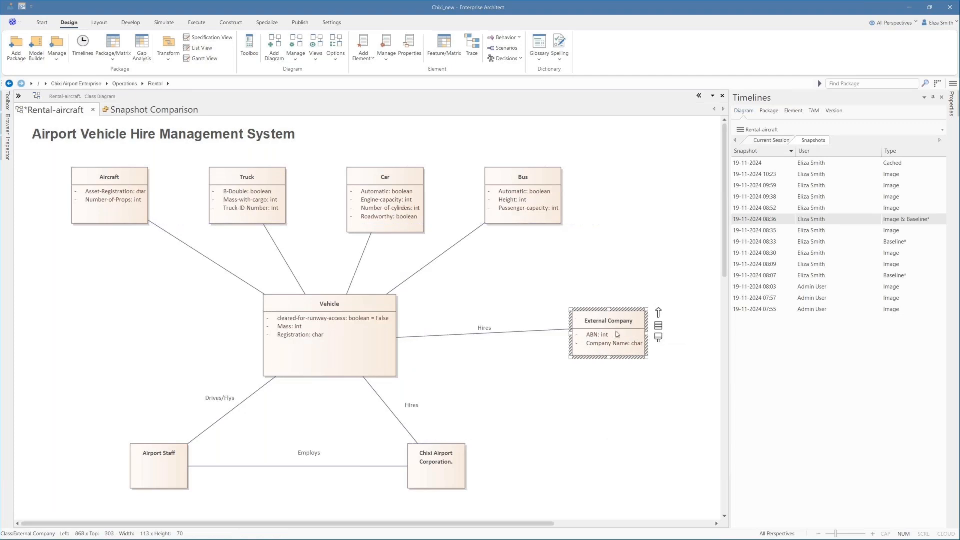
left_click_drag(421, 336, 421, 325)
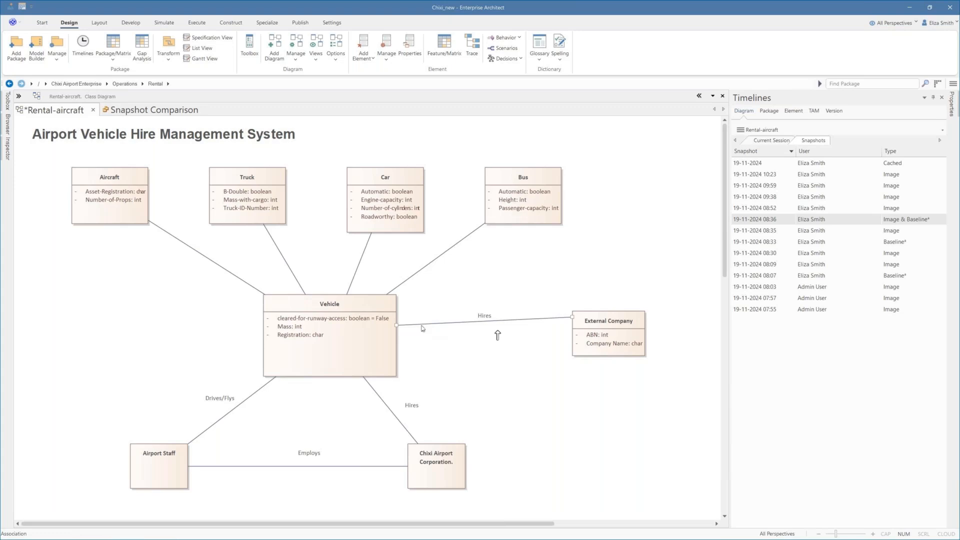
left_click_drag(573, 320, 568, 319)
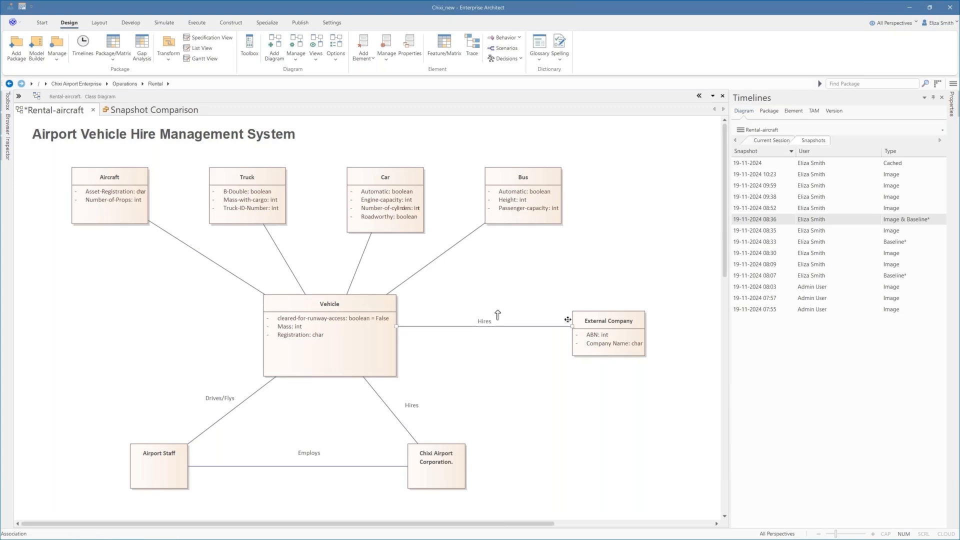
Step: Widen the diagram's title text box to about 604 and move it to about left 264, top 4
left_click(218, 139)
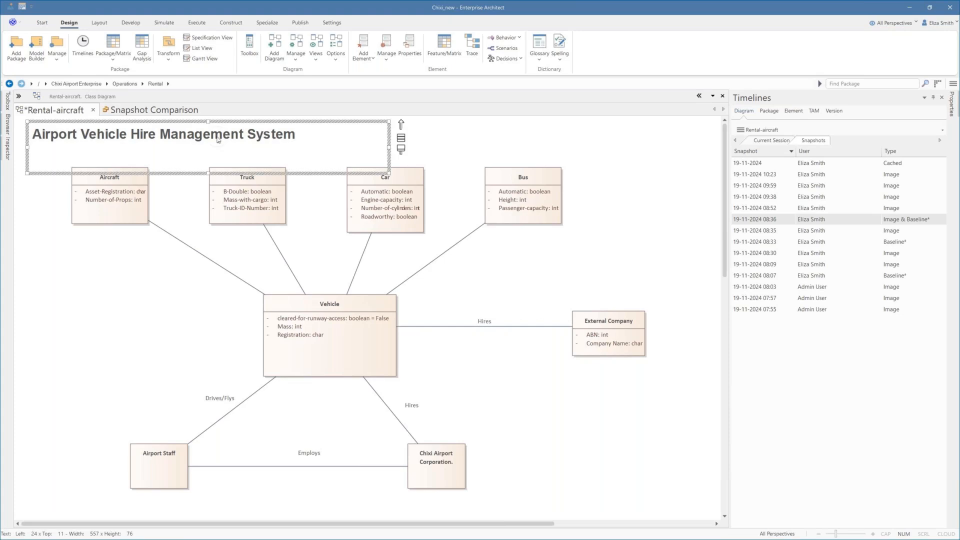
left_click_drag(390, 149, 419, 144)
left_click_drag(286, 139, 431, 132)
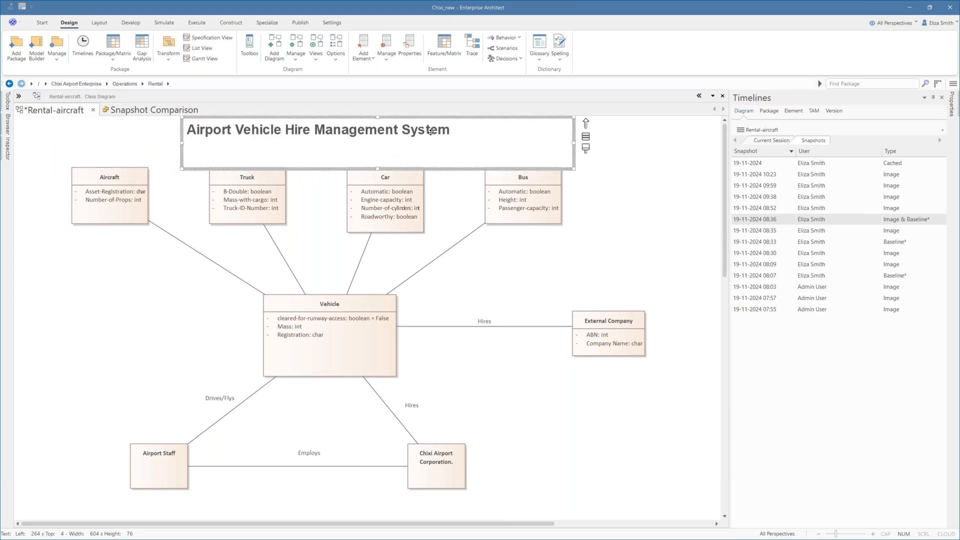
left_click(629, 163)
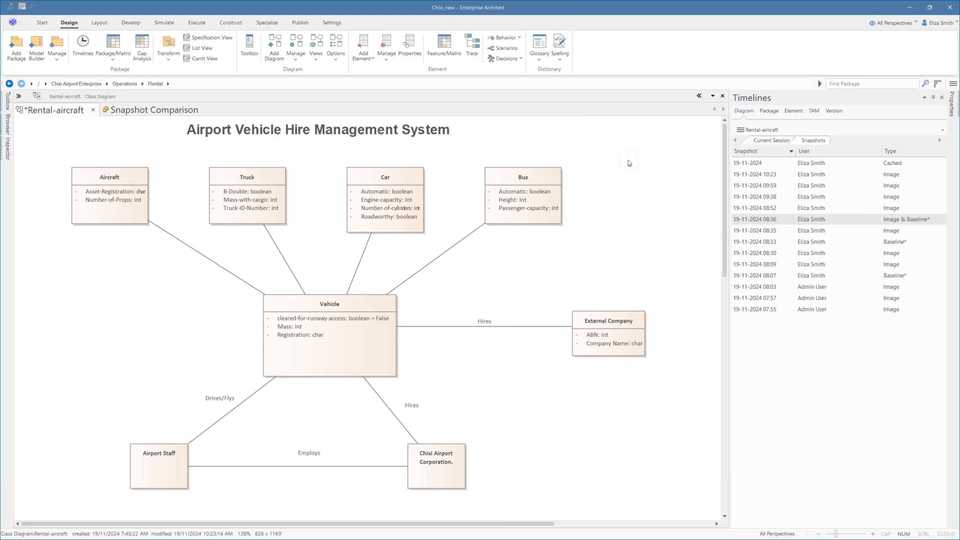
Step: Set the font colour of the "Airport Vehicle Hire Management System" title to blue
left_click(385, 130)
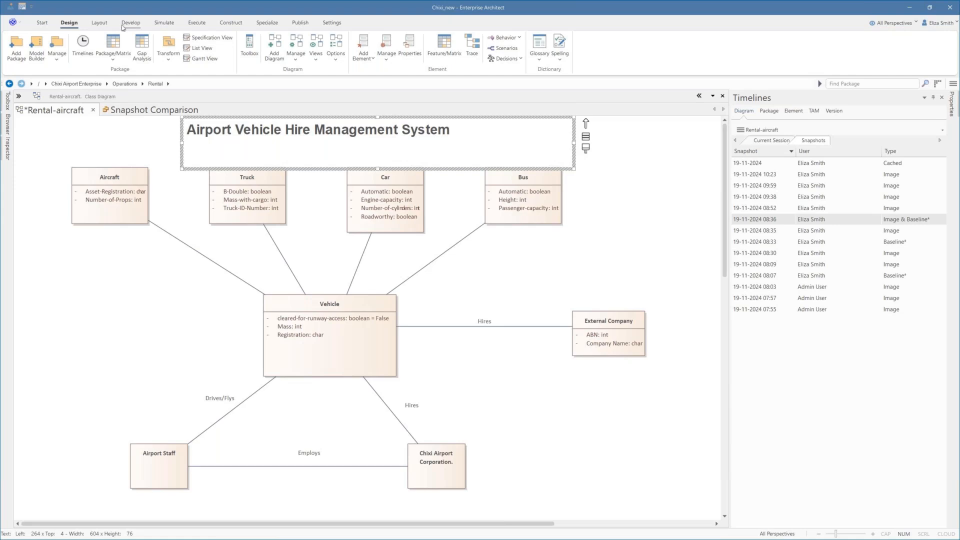
left_click(99, 23)
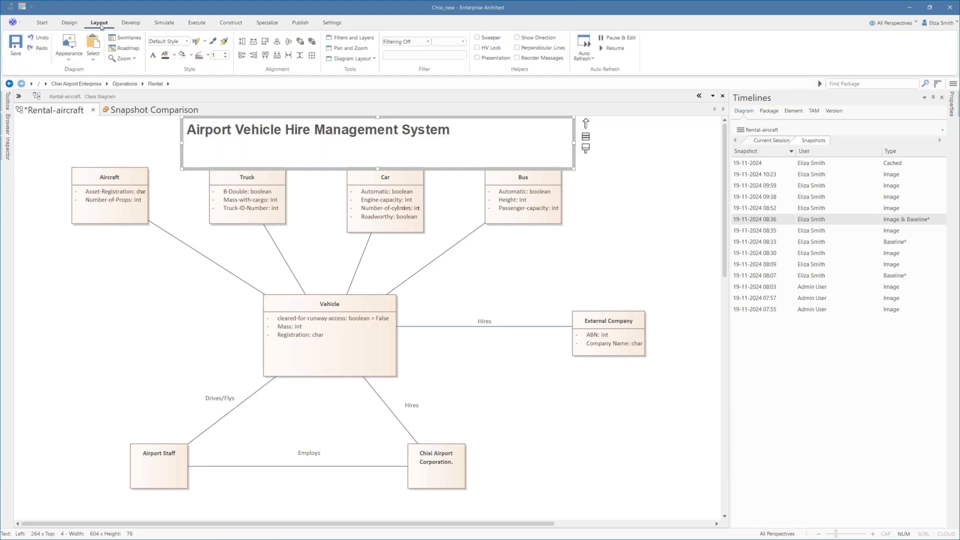
left_click(174, 56)
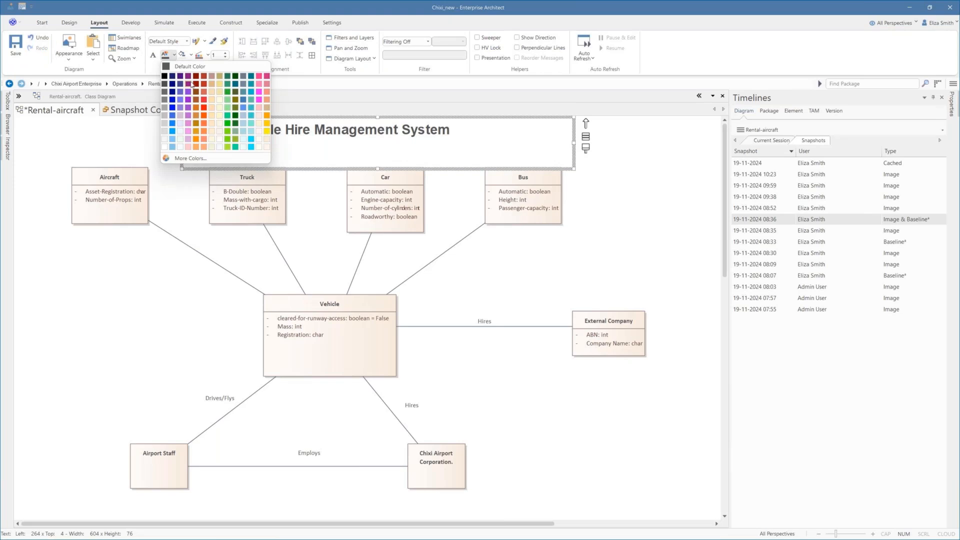
left_click(172, 99)
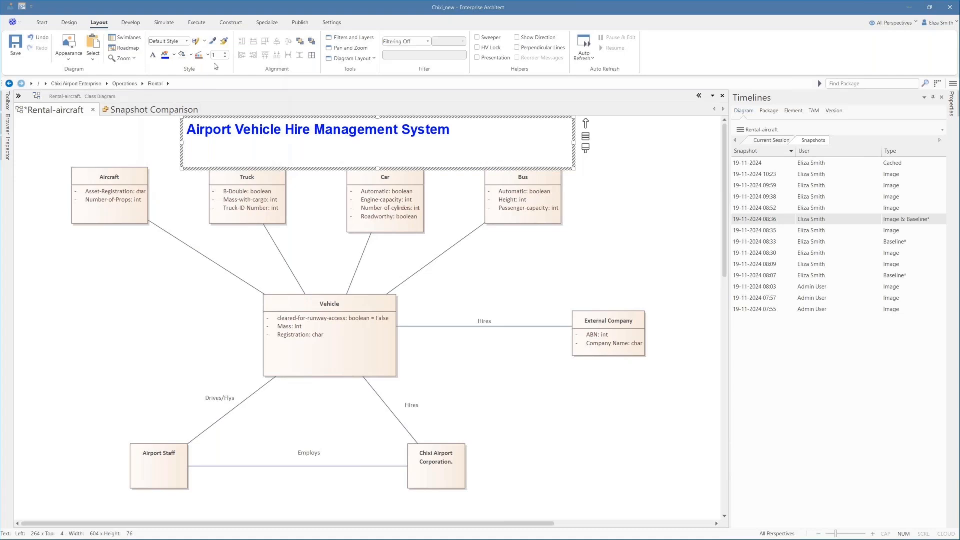
left_click(186, 41)
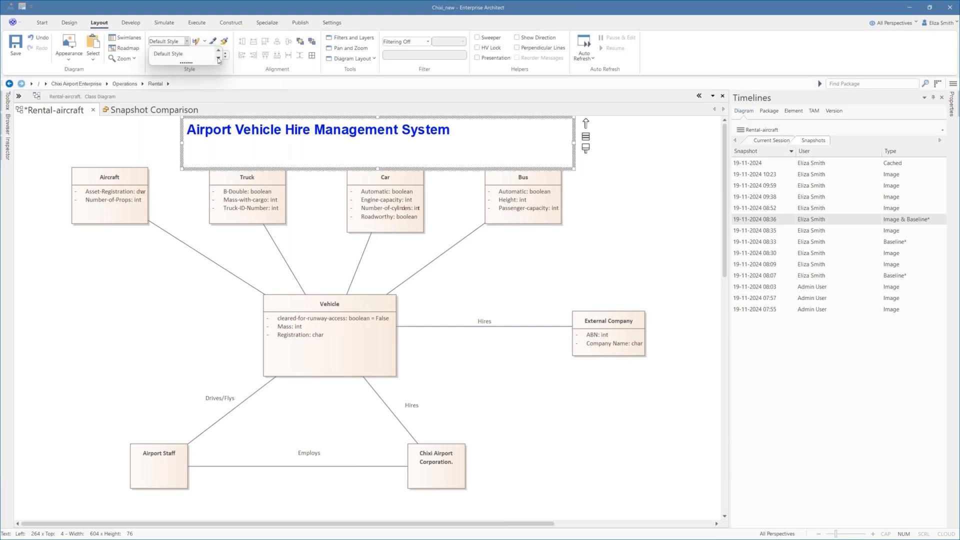
left_click(219, 59)
left_click(205, 43)
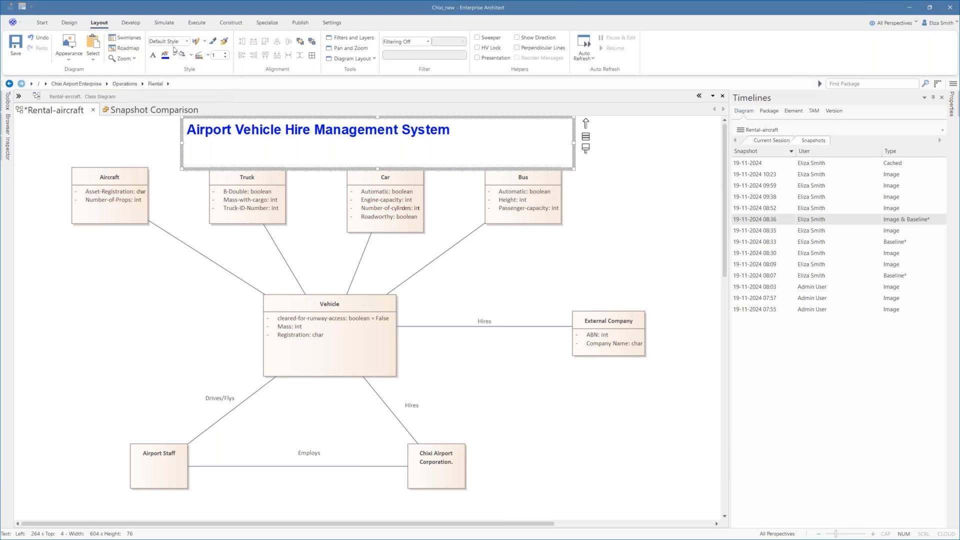
Step: Set the font of the "Airport Vehicle Hire Management System" title to Calibri with the Bold Italic style
left_click(154, 56)
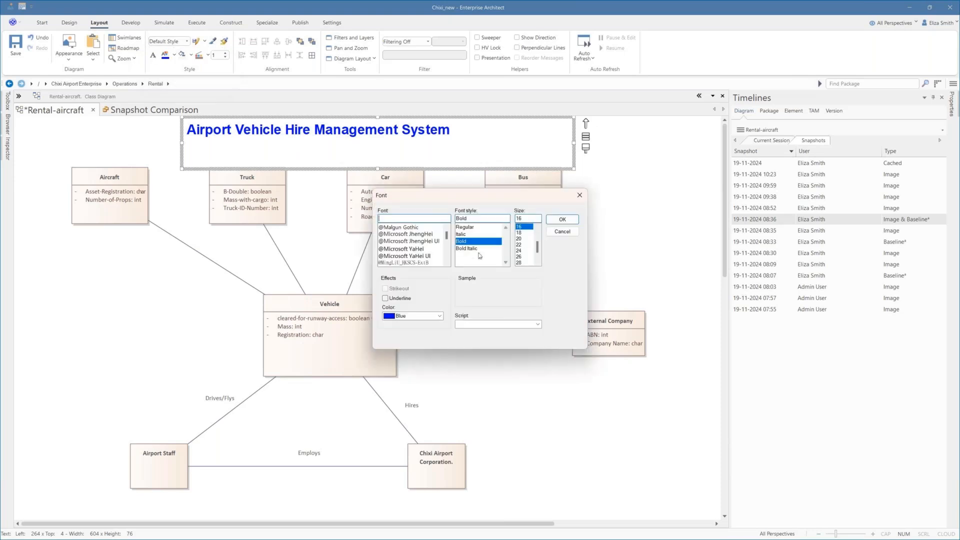
left_click(446, 263)
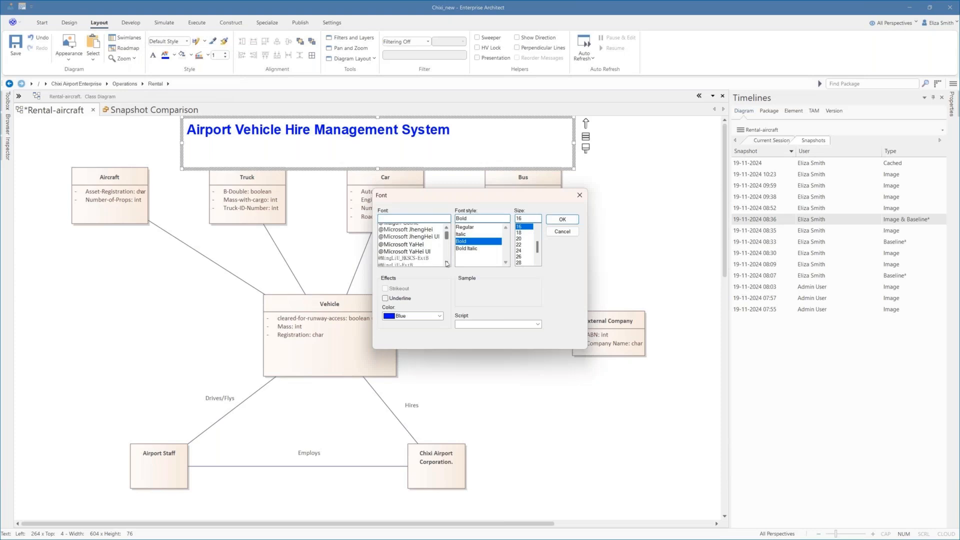
left_click(446, 262)
left_click(446, 263)
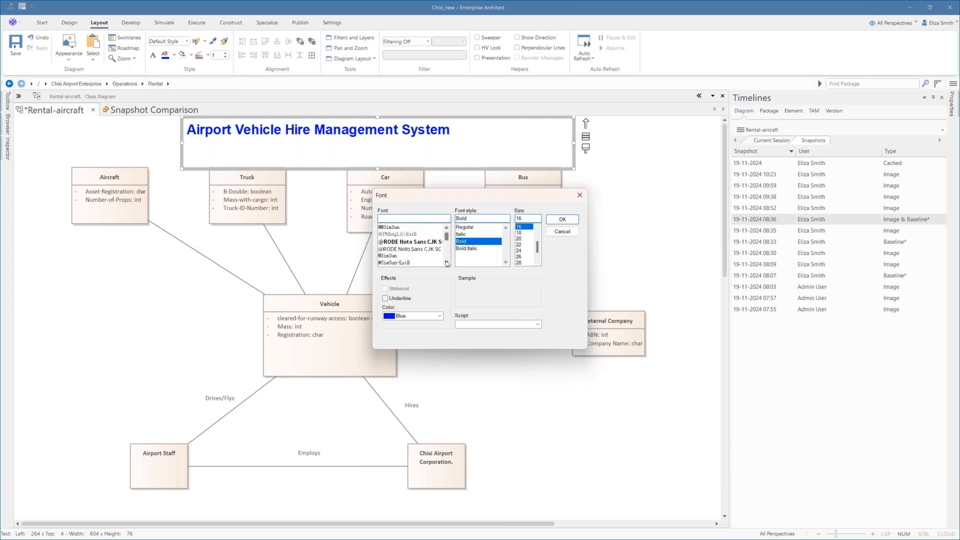
left_click(425, 242)
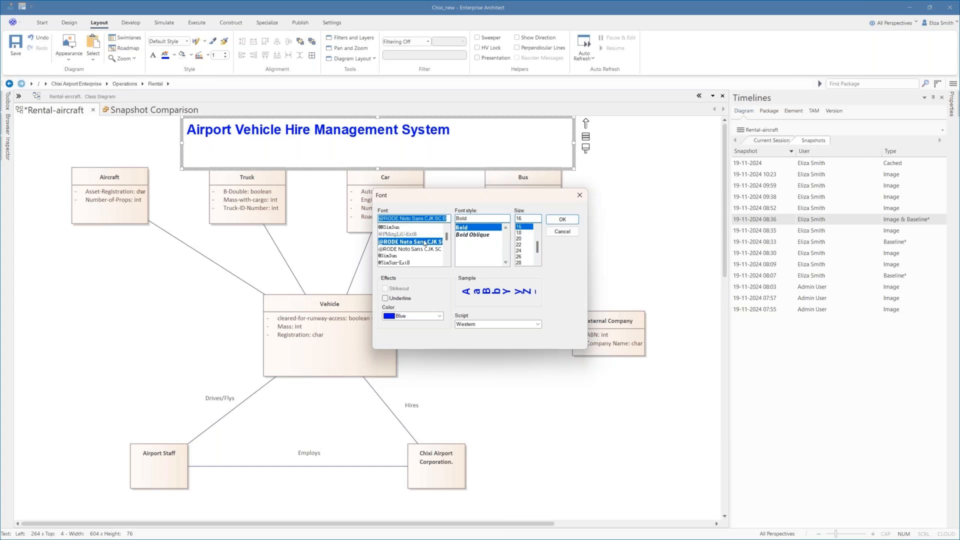
scroll(421, 257, "down", 2)
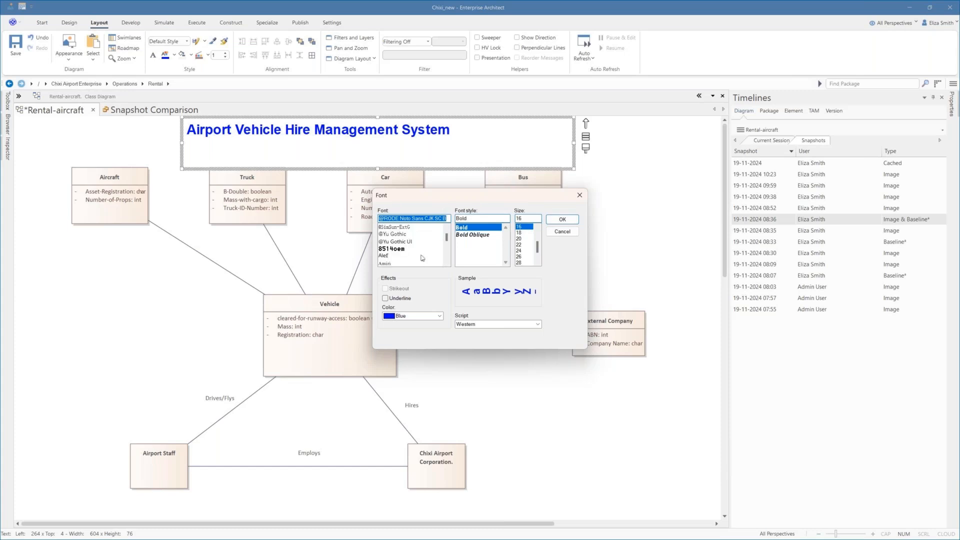
scroll(430, 259, "down", 1)
scroll(437, 261, "down", 1)
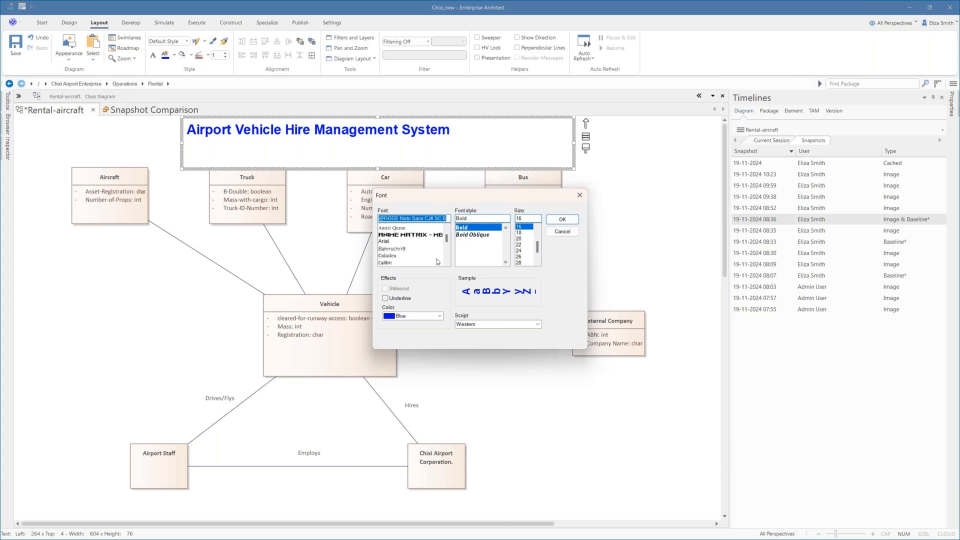
left_click(393, 262)
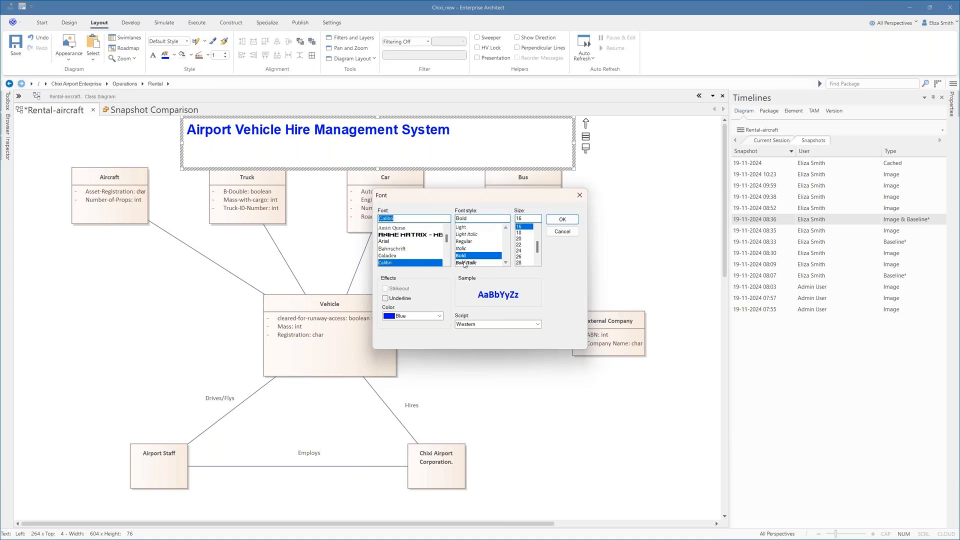
left_click(465, 263)
left_click(557, 222)
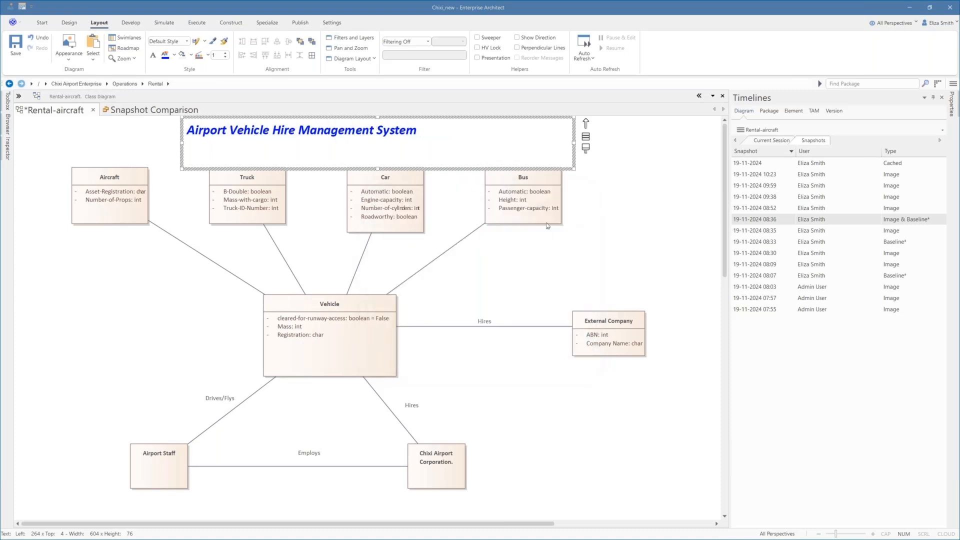
Step: Deselect the title text and save the Rental-aircraft diagram
left_click(367, 132)
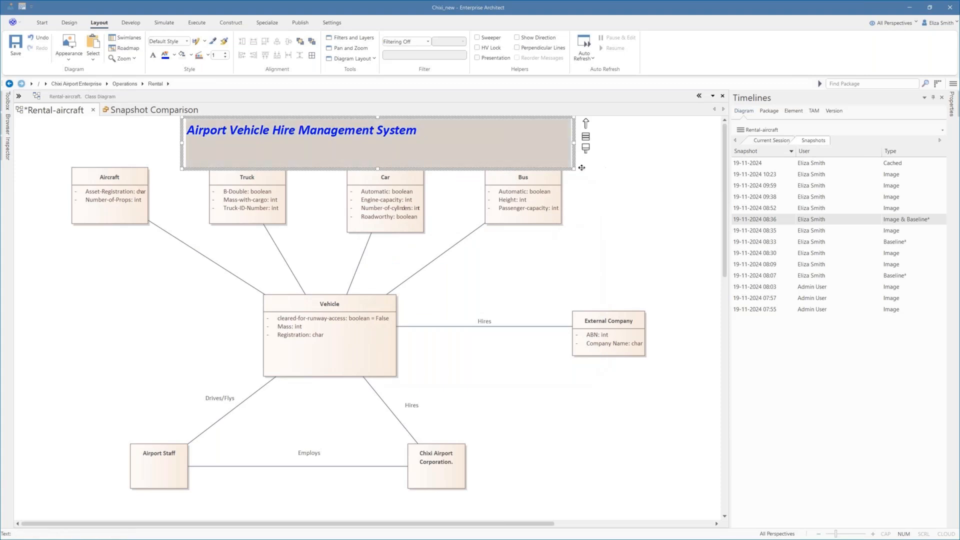
left_click(619, 170)
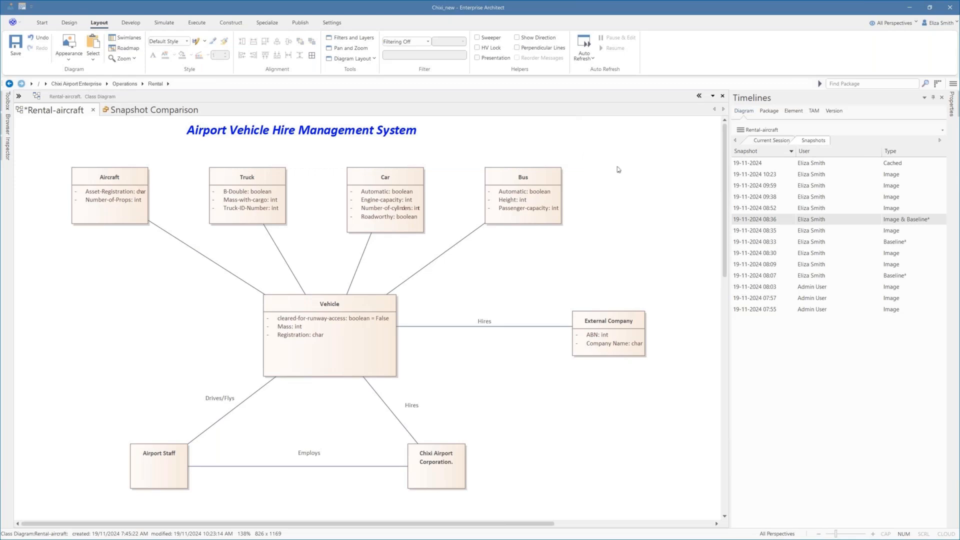
key("ctrl+s")
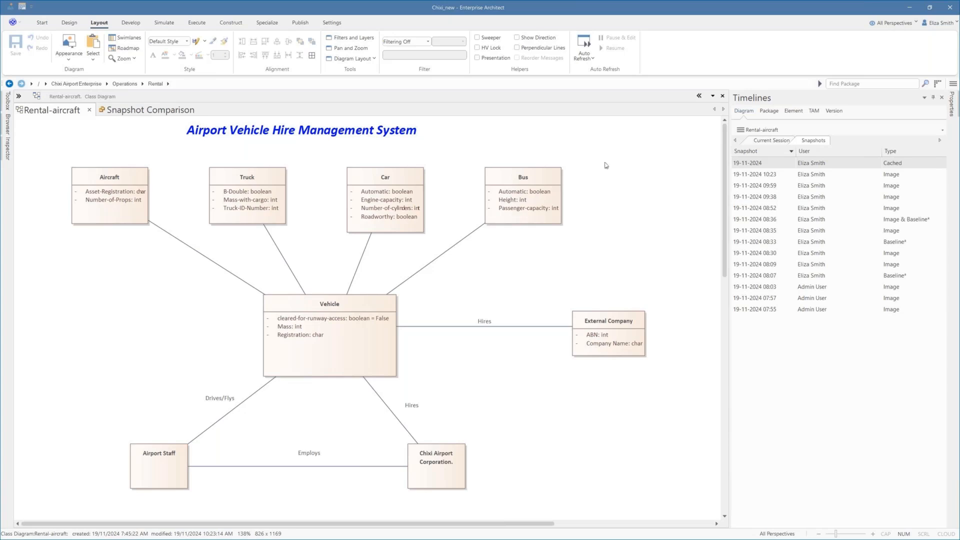
Step: Add a new attribute named double-decker to the Bus class
left_click(515, 215)
right_click(534, 207)
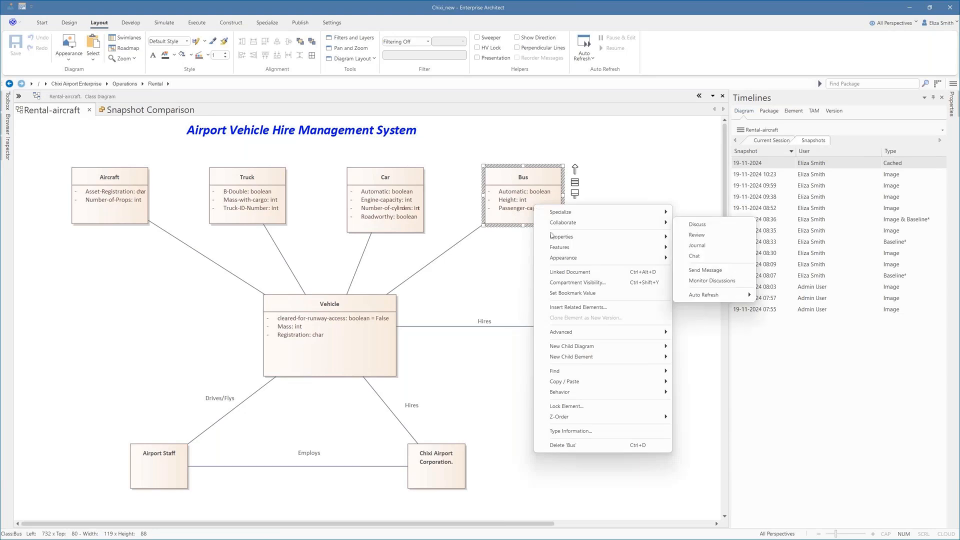
mouse_move(569, 248)
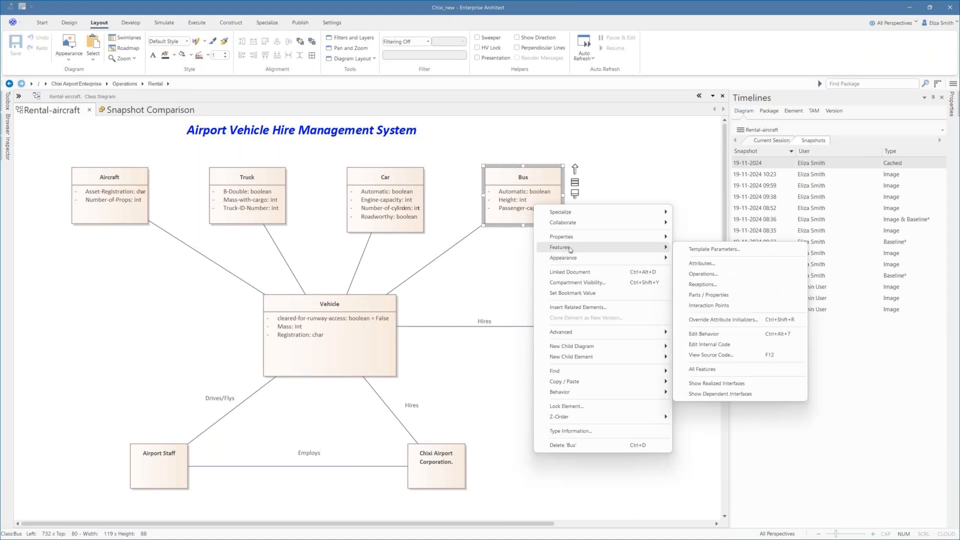
left_click(696, 264)
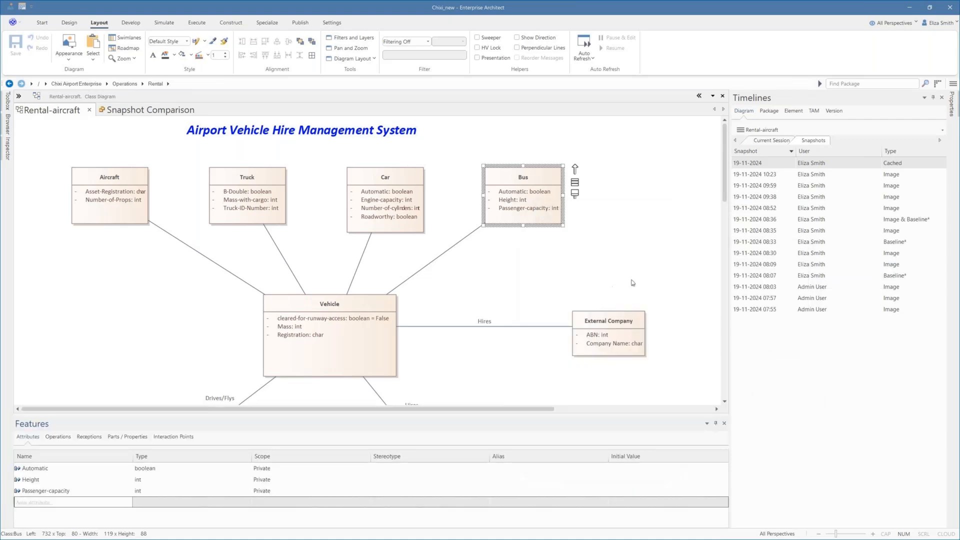
left_click(19, 503)
type("double-decker")
key("Return")
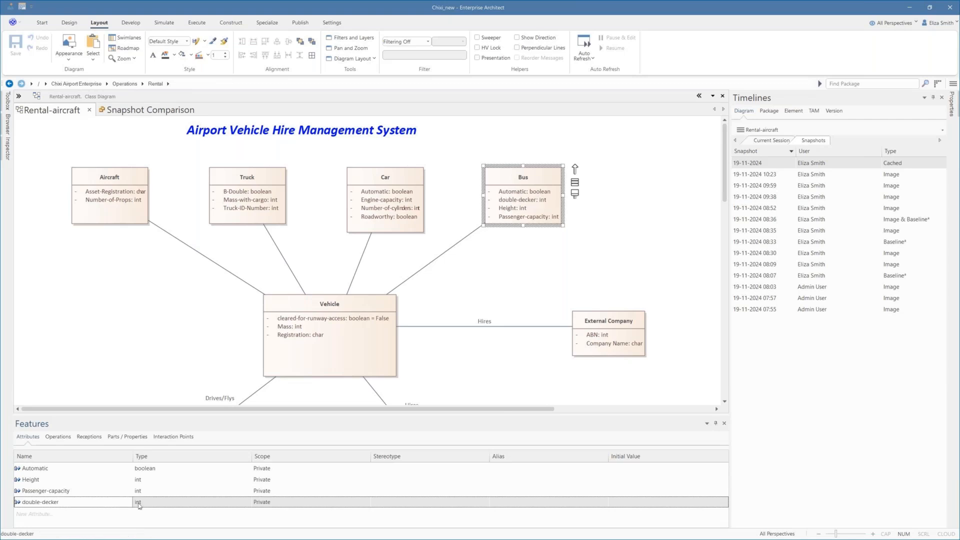
Step: Set the double-decker attribute's type to boolean and close the Features window
left_click(238, 502)
left_click(247, 501)
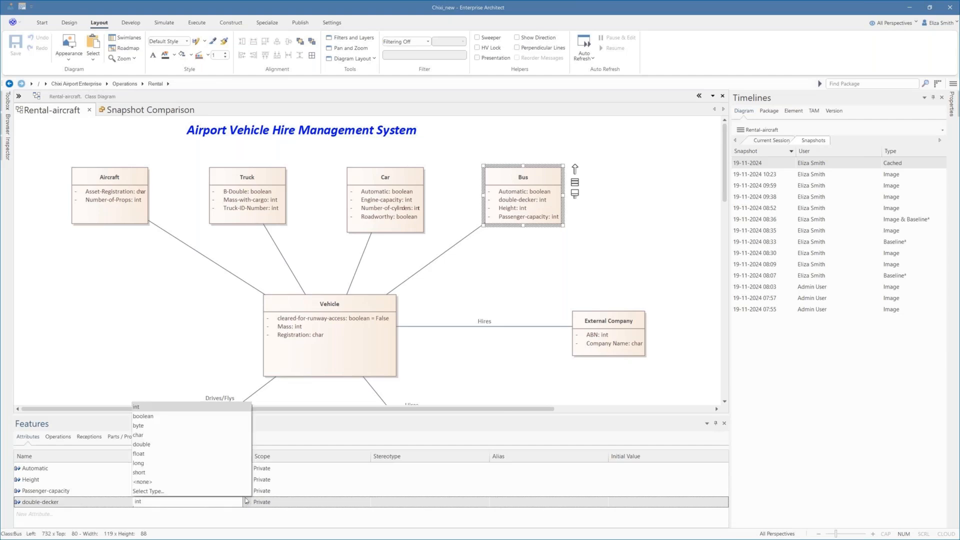
left_click(173, 417)
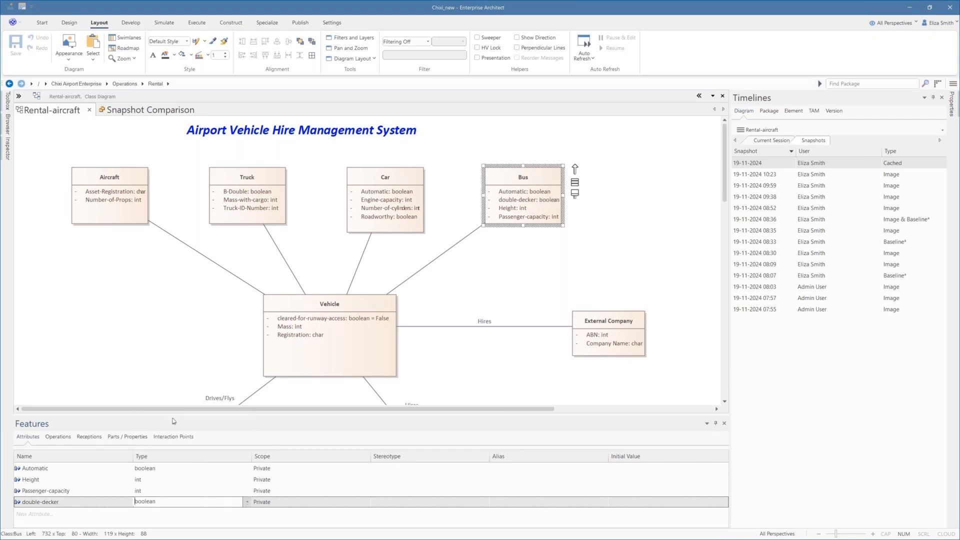
left_click(160, 343)
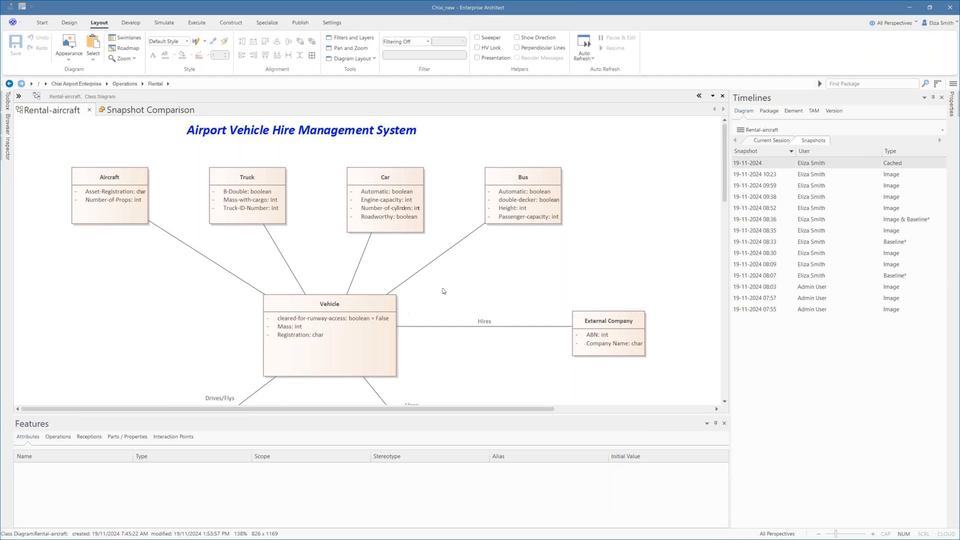
left_click(546, 209)
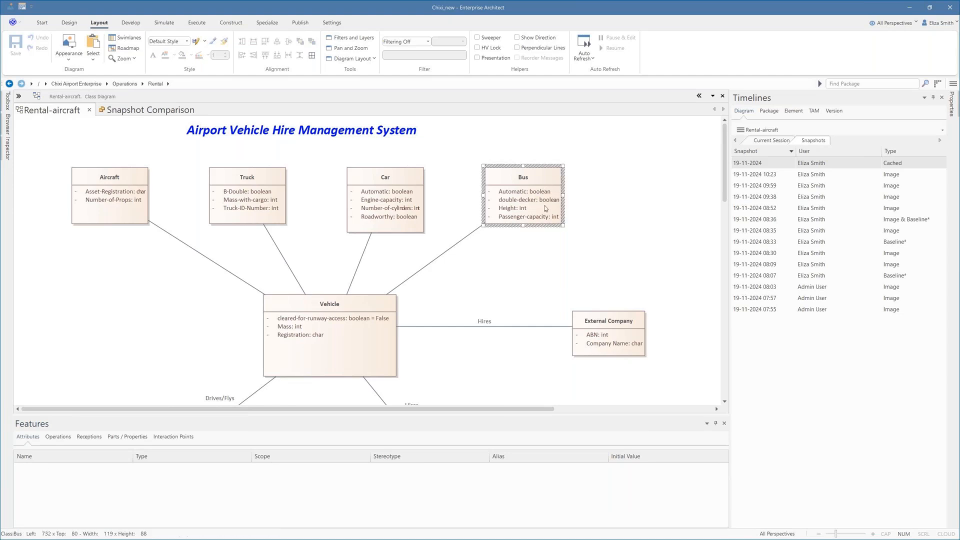
left_click(642, 225)
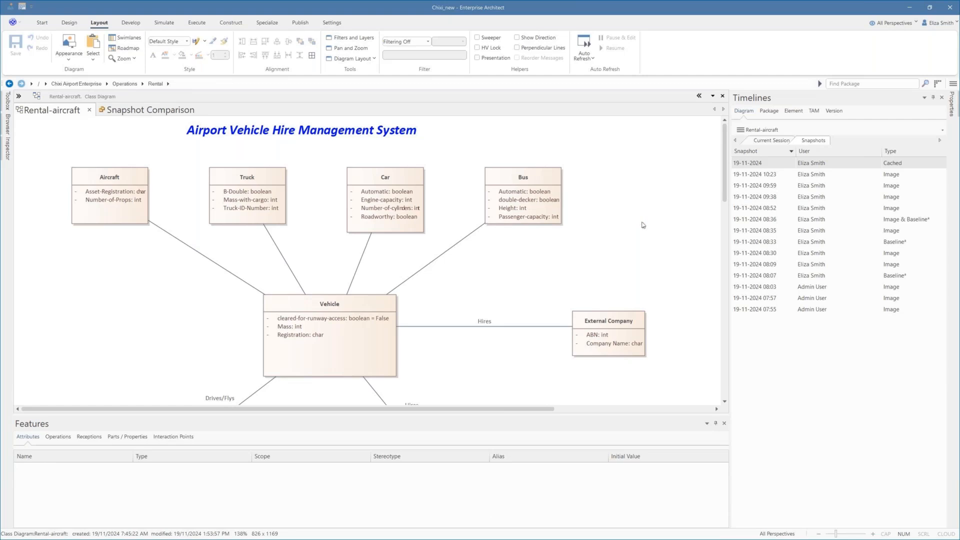
left_click(724, 424)
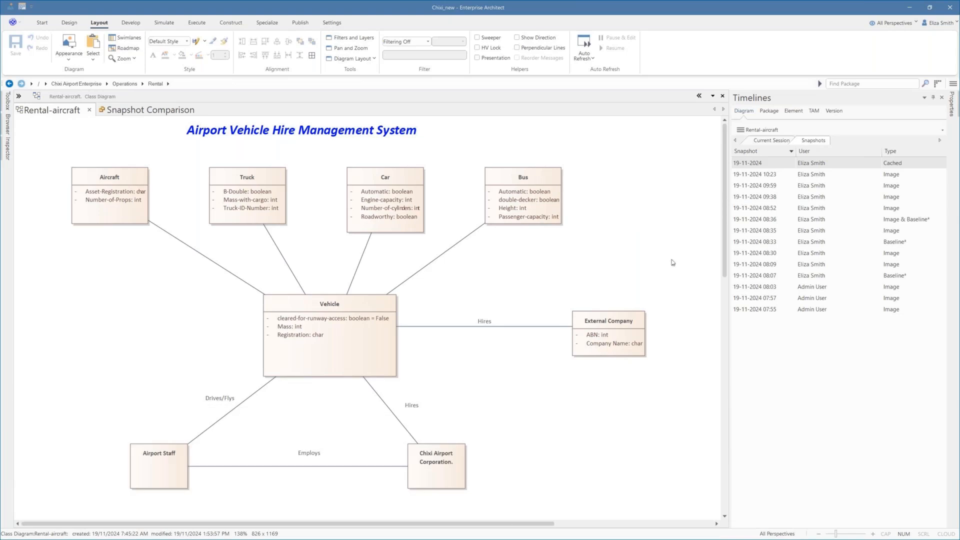
Step: Create an image snapshot of the diagram with the comment "Add bus attribute"
right_click(753, 338)
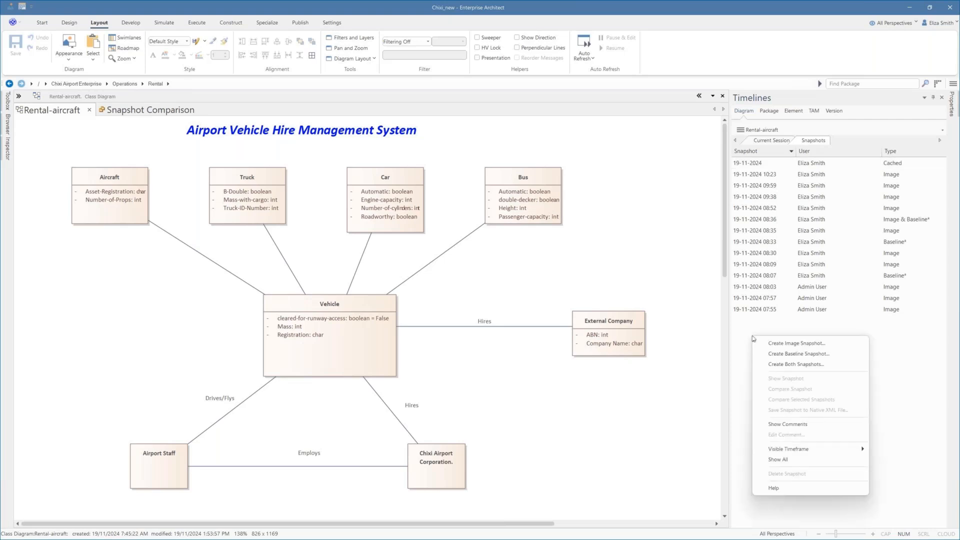
left_click(796, 344)
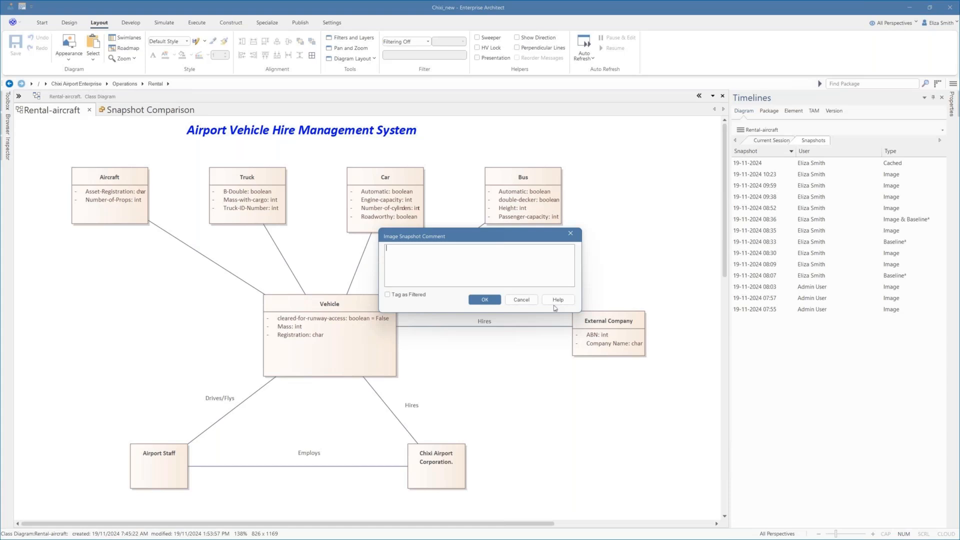
type("Add bus attribute")
left_click(489, 302)
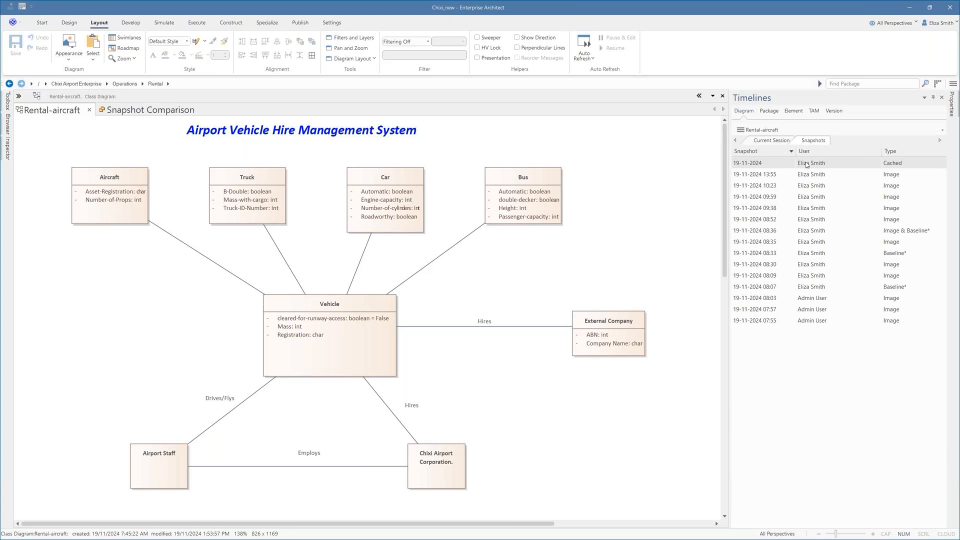
Step: View the newest image snapshot, taken at 13:55, and close its preview
left_click(808, 177)
right_click(808, 177)
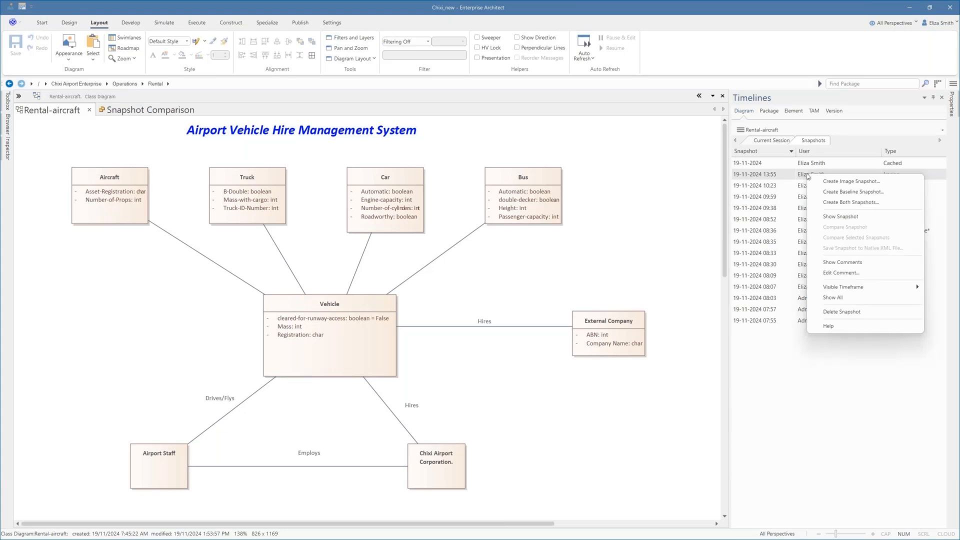
left_click(829, 217)
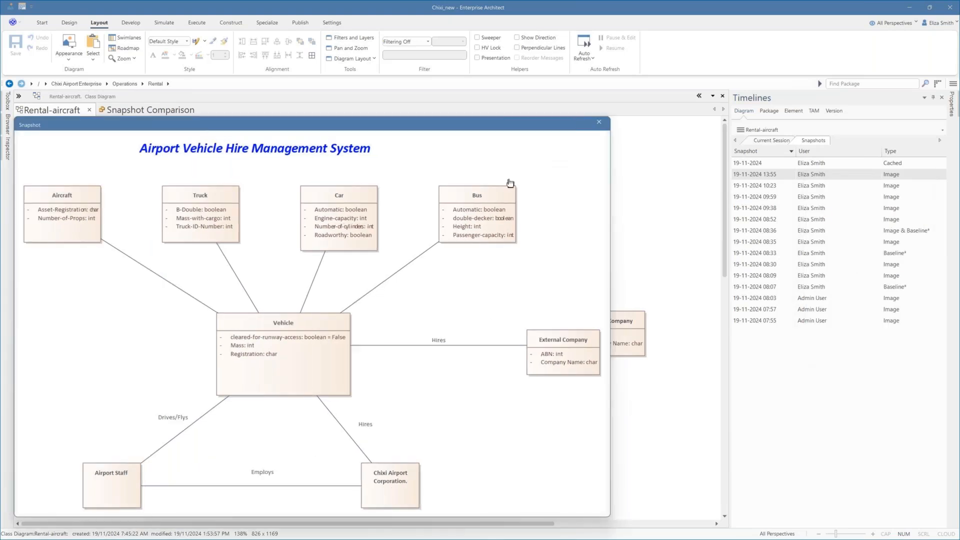
left_click(599, 123)
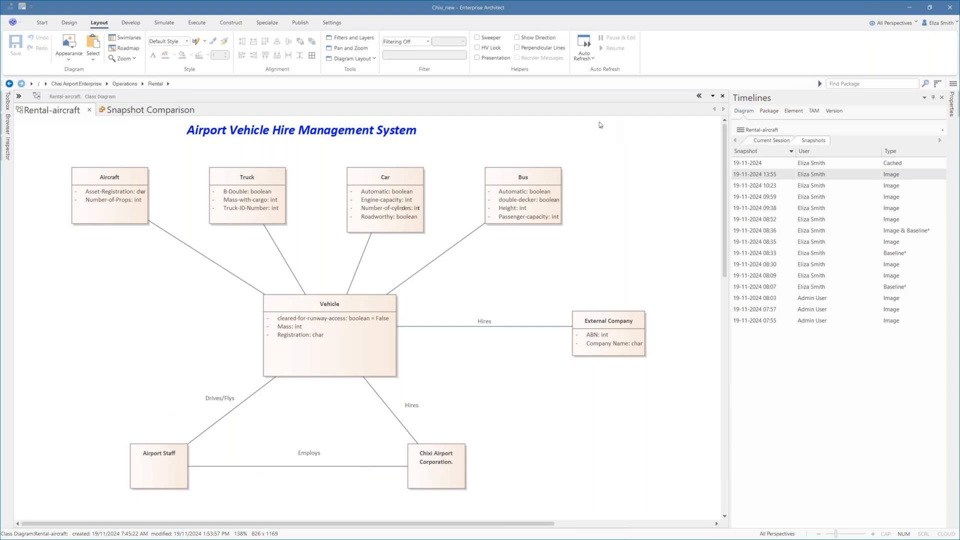
Step: Compare the 08:36 Image & Baseline snapshot with the current diagram and inspect the property differences of the unnamed title text element
left_click(816, 232)
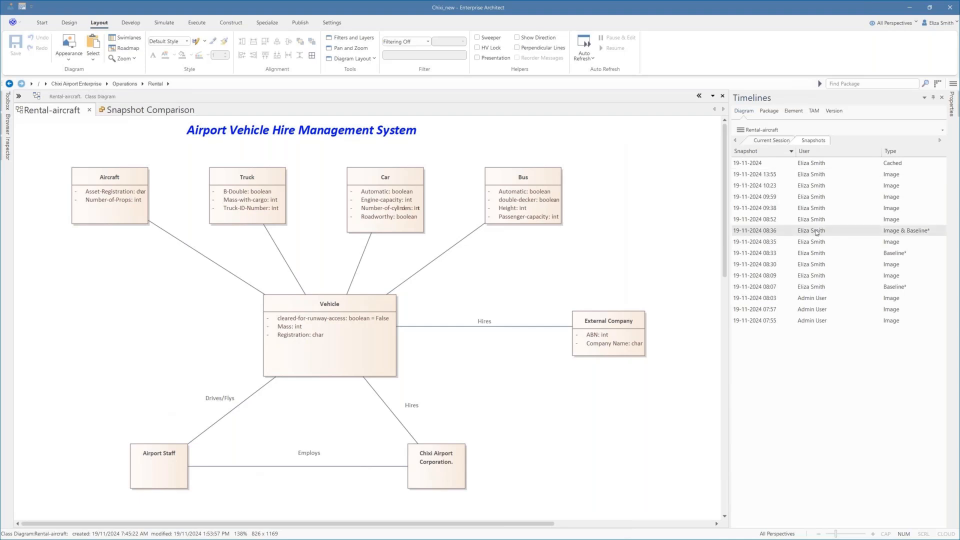
right_click(816, 233)
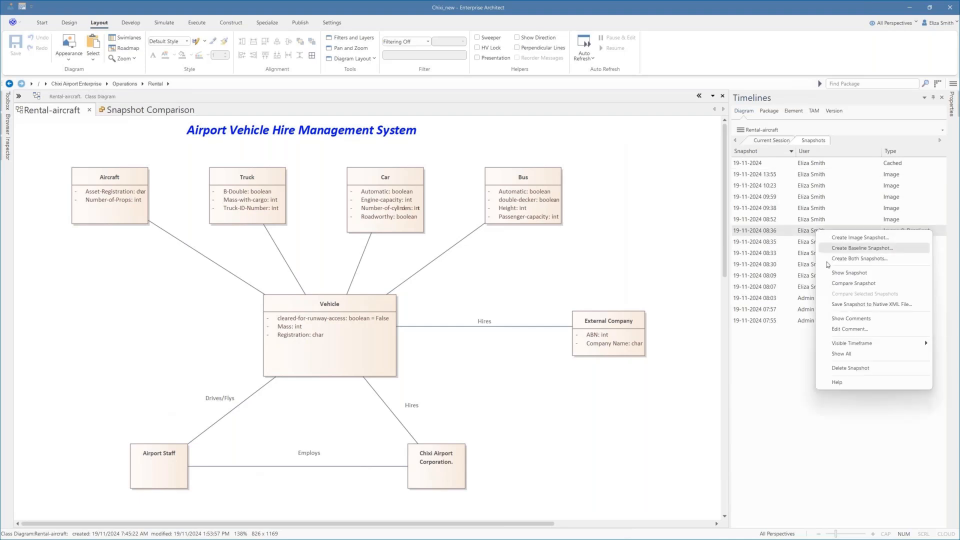
left_click(839, 283)
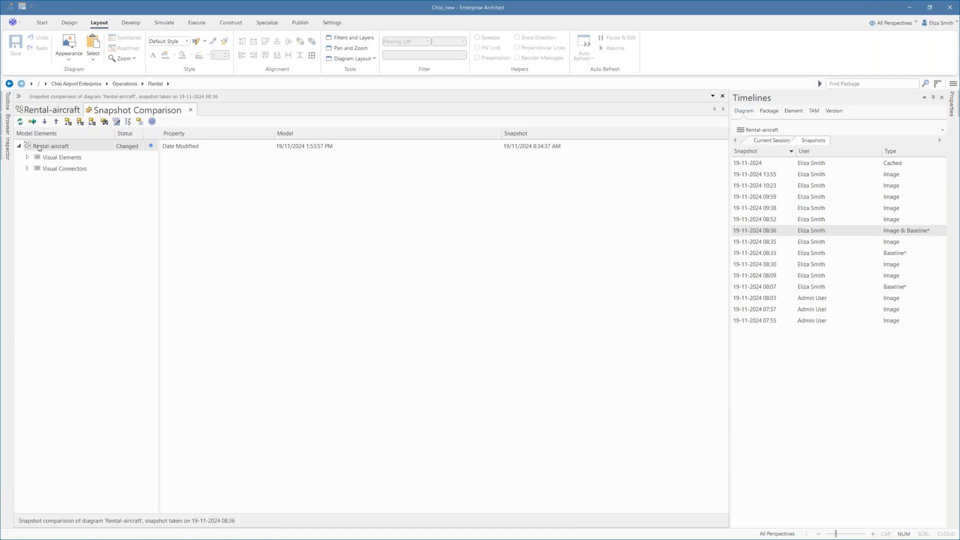
left_click(28, 158)
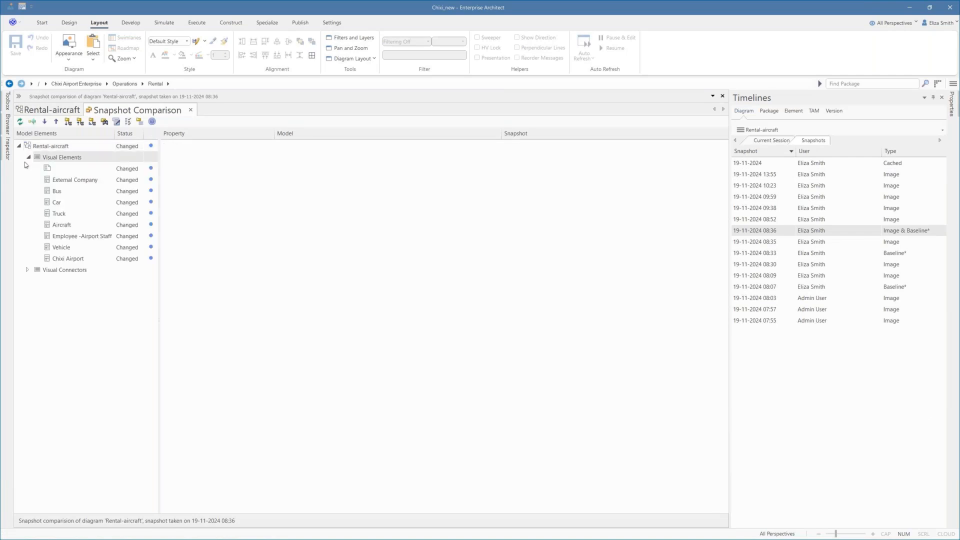
left_click(55, 169)
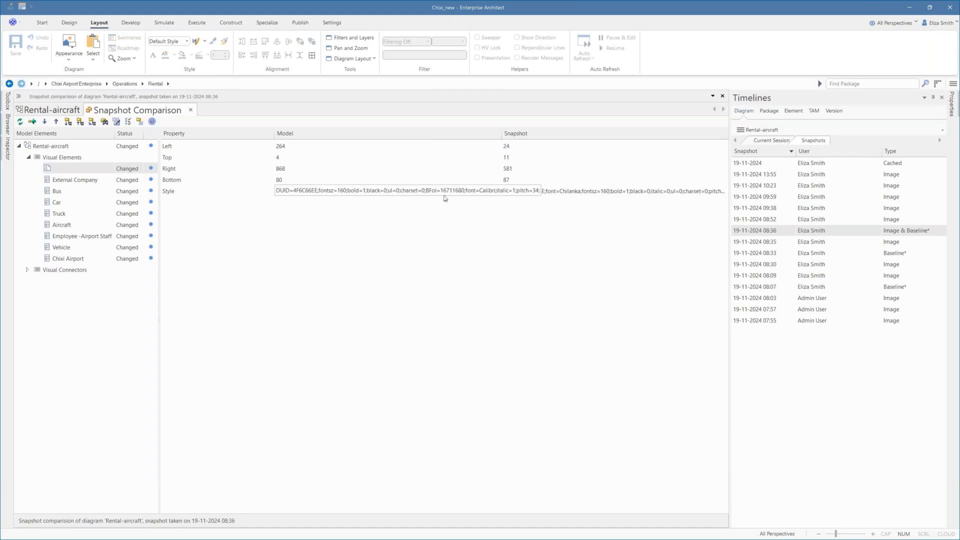
Step: Compare the Rental-aircraft diagram to the 08:36 baseline and restore the unnamed title text element to its baseline position
left_click(52, 147)
right_click(52, 147)
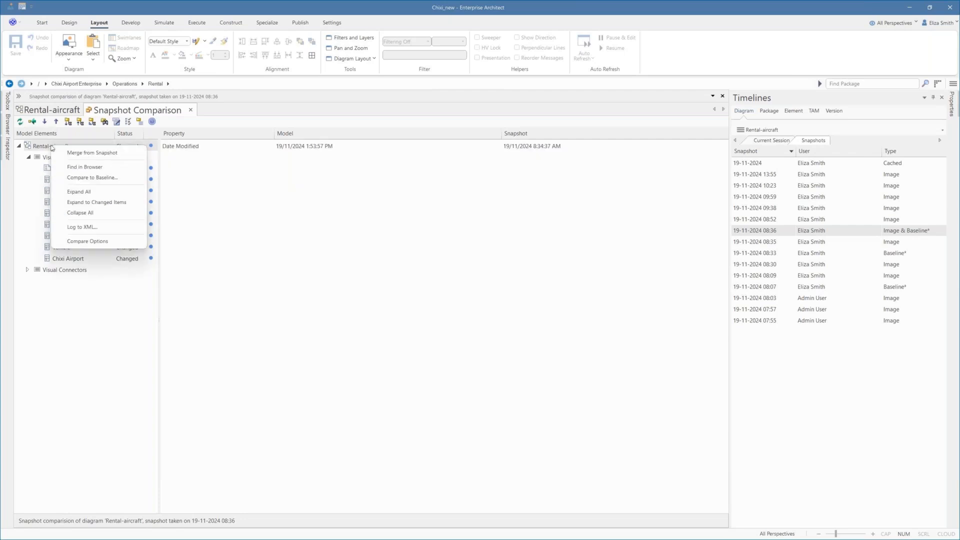
left_click(84, 179)
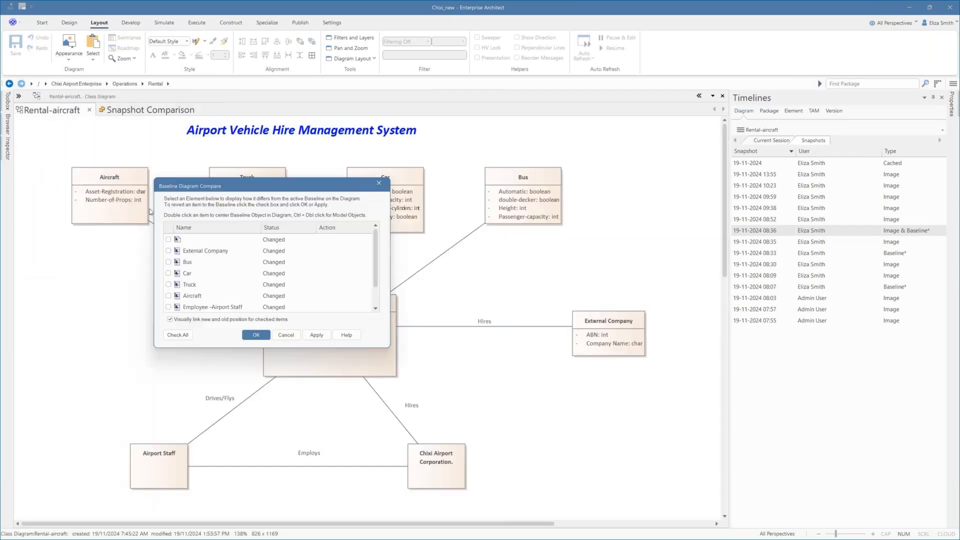
left_click(168, 239)
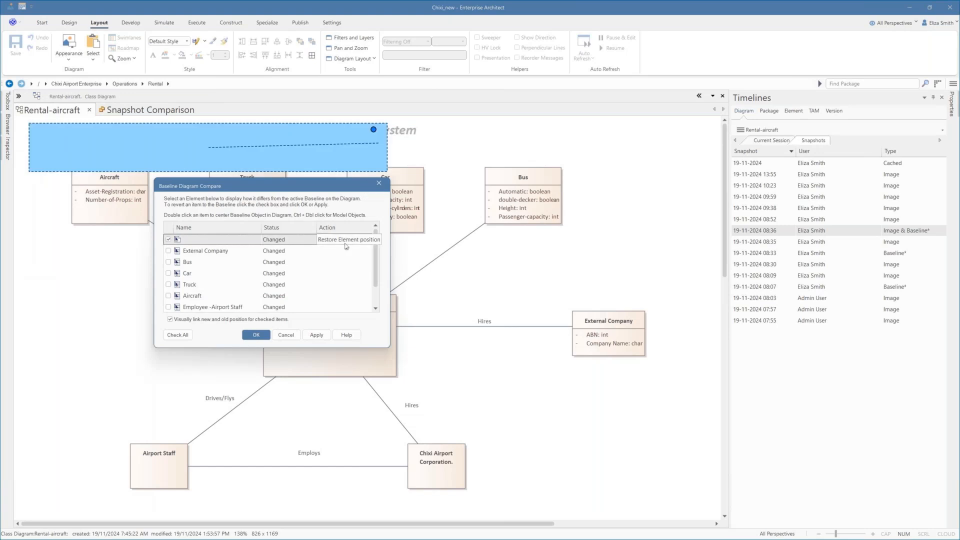
left_click(317, 337)
left_click(258, 338)
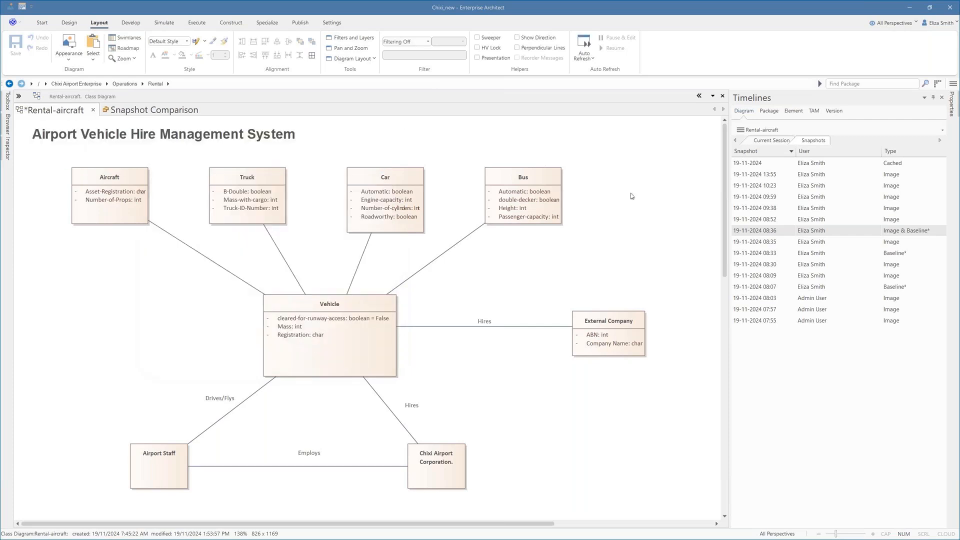
Step: Create a baseline snapshot with full object features of the Chixi Airport Corporation element, commented "Airport from Original Spec"
left_click(444, 469)
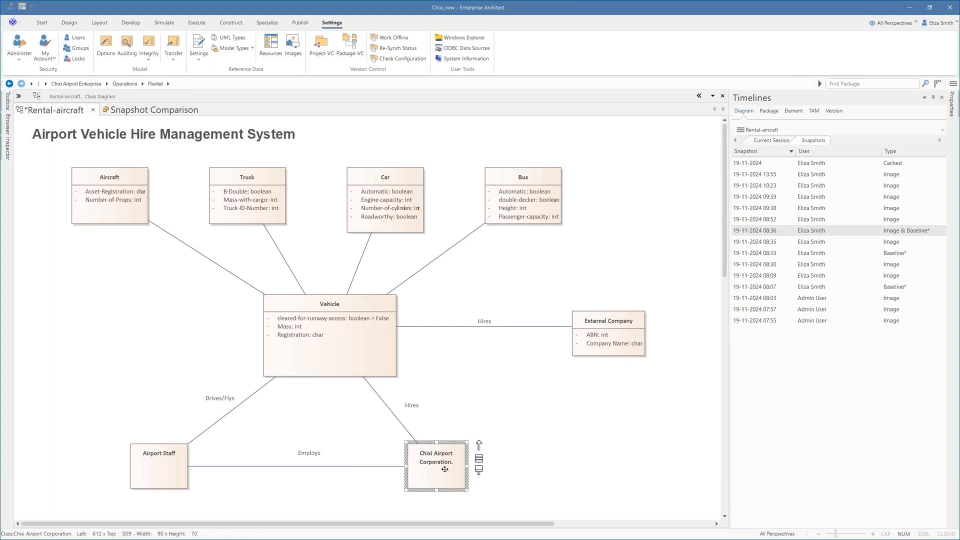
left_click(793, 111)
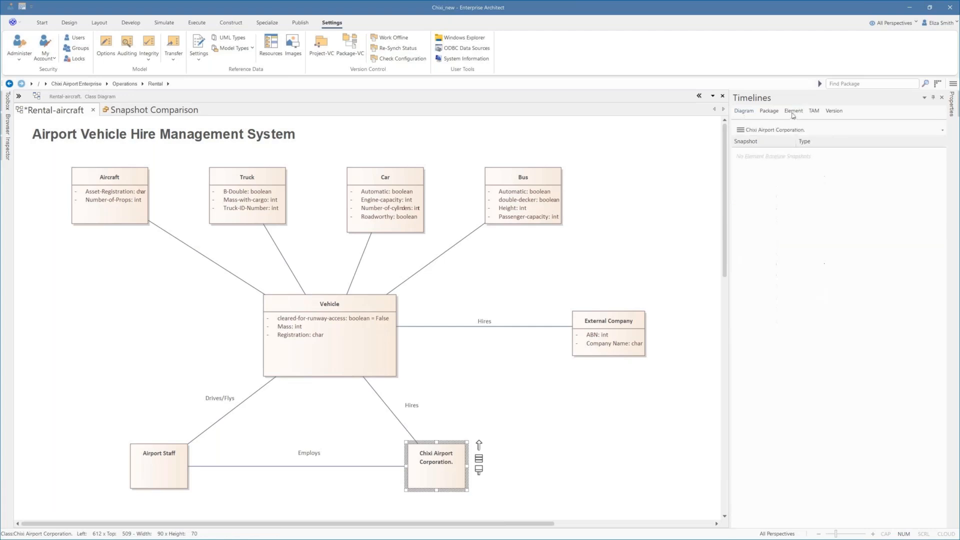
right_click(750, 161)
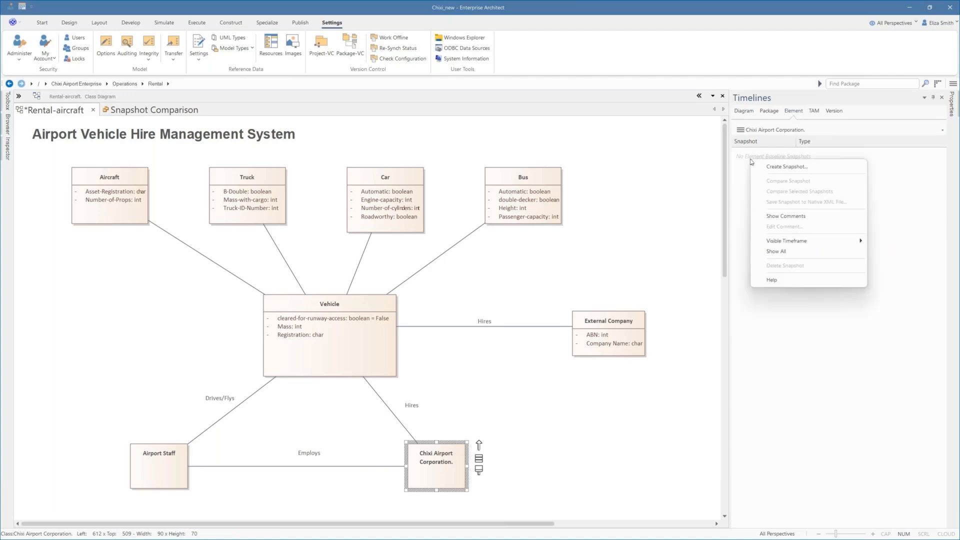
left_click(767, 167)
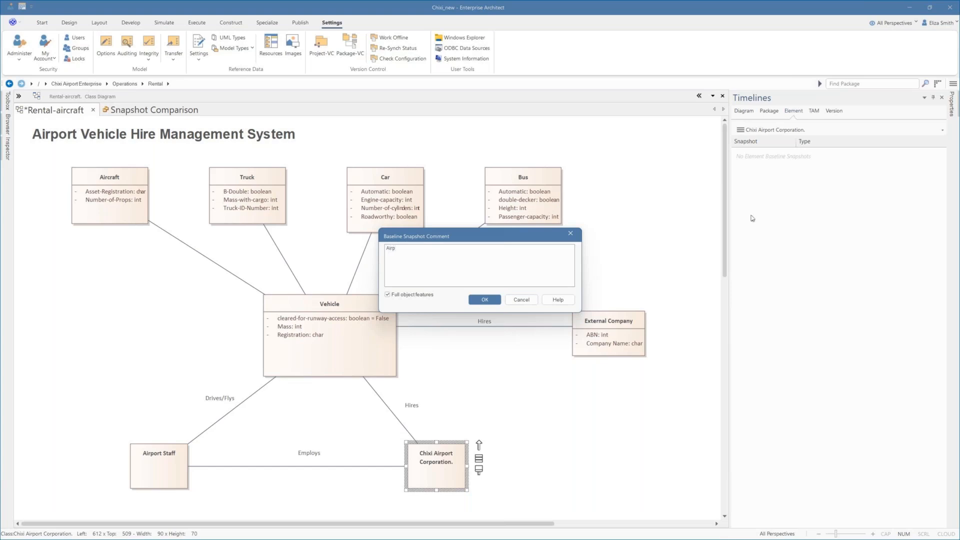
type("ort from Original Spec")
left_click(484, 299)
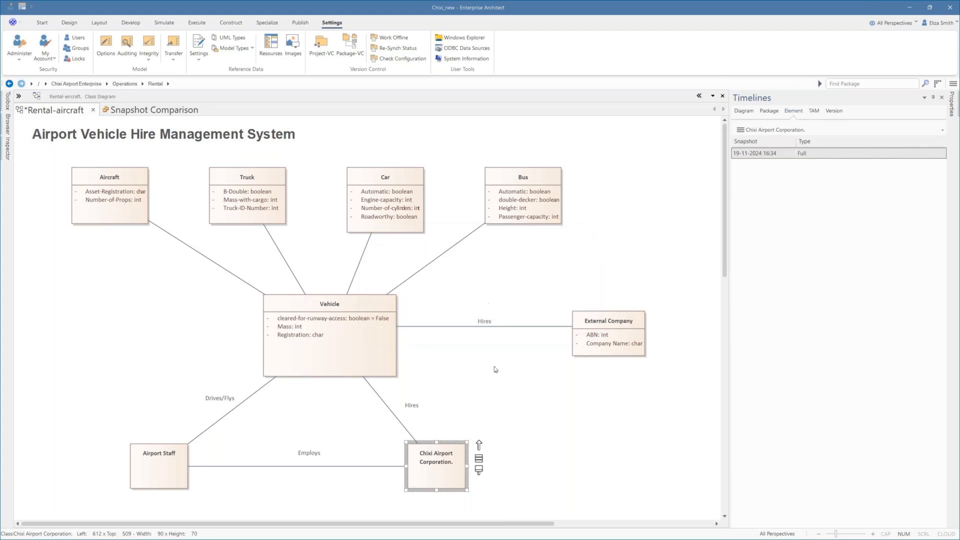
Step: Rename the Chixi Airport Corporation class as "Airport Corporation responsible for Hiring Vehicles"
double_click(439, 464)
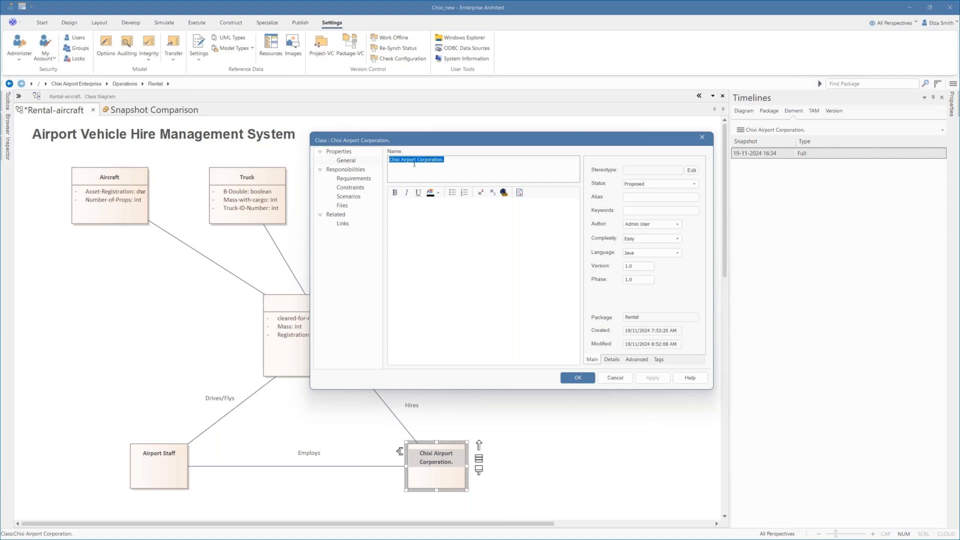
double_click(396, 160)
key("Delete")
type("reason")
type("si")
type("ble for")
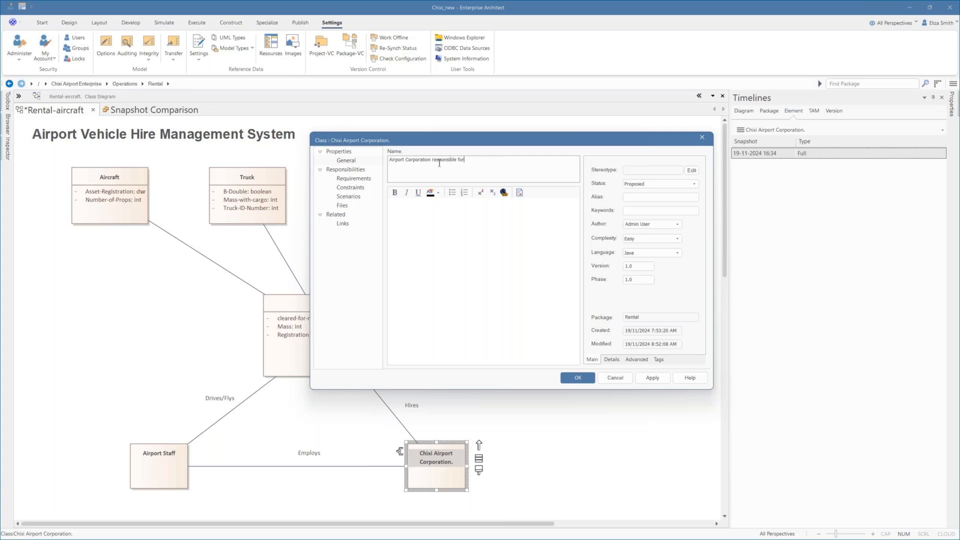
type(" Hiring")
type("Vehicles")
left_click(578, 379)
Step: Add an attribute called Name with the type char to the Airport Corporation class
right_click(448, 482)
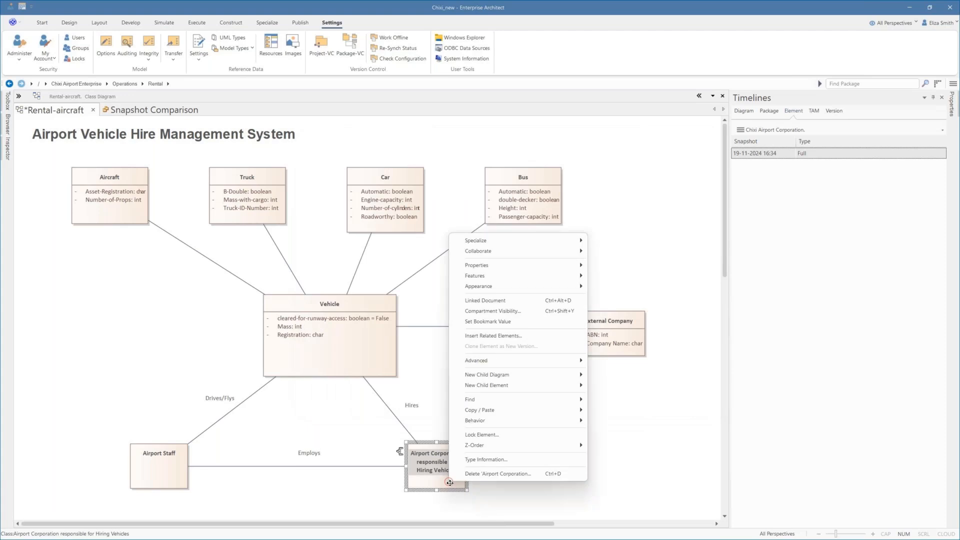
mouse_move(529, 267)
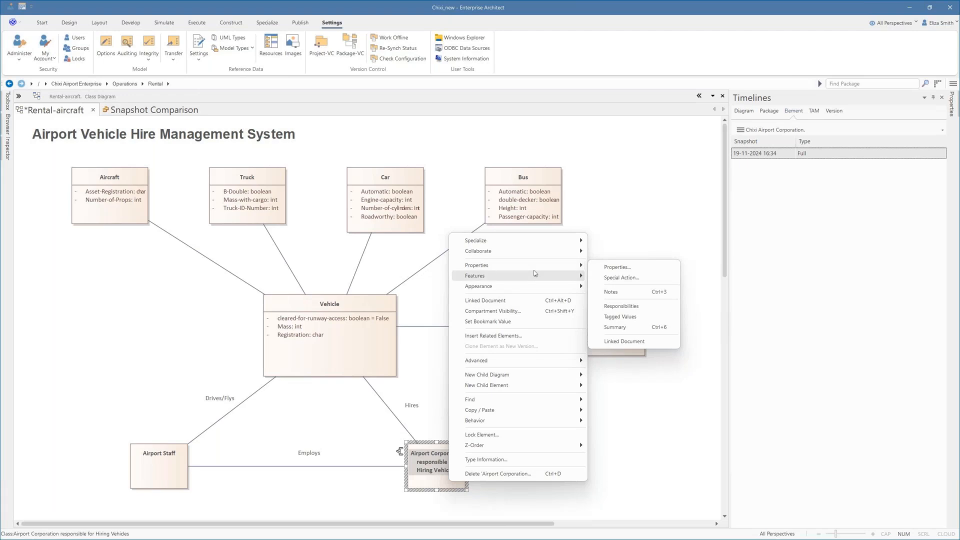
left_click(618, 292)
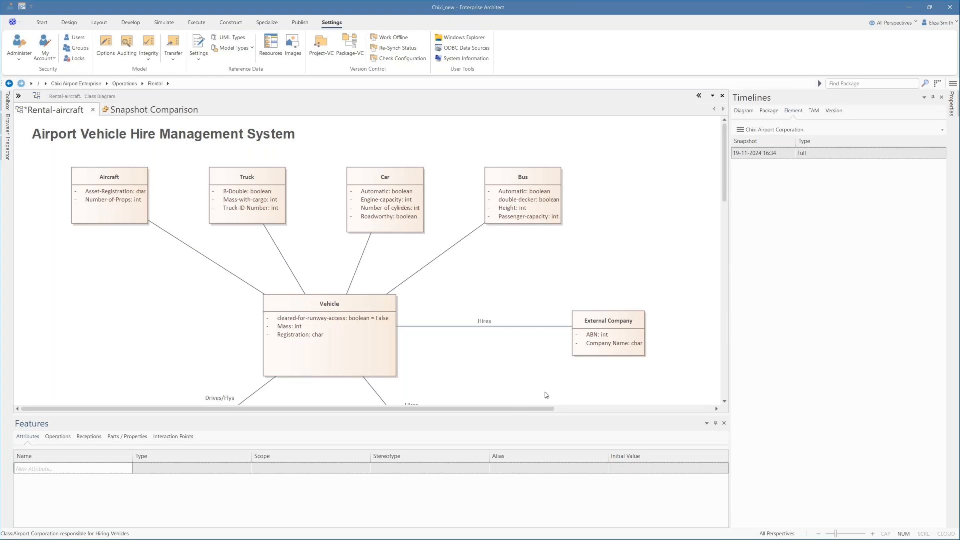
left_click(58, 469)
type("Name")
left_click(247, 469)
left_click(247, 468)
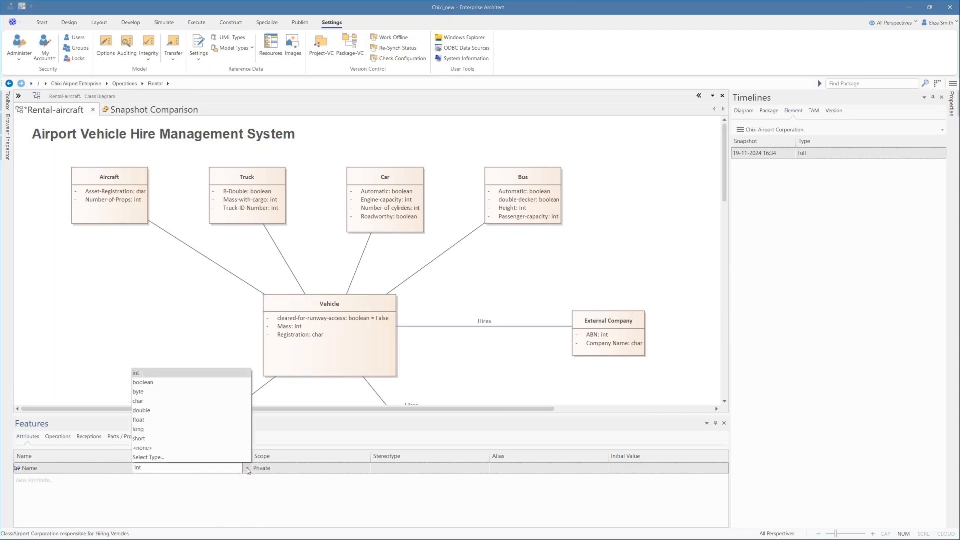
left_click(191, 401)
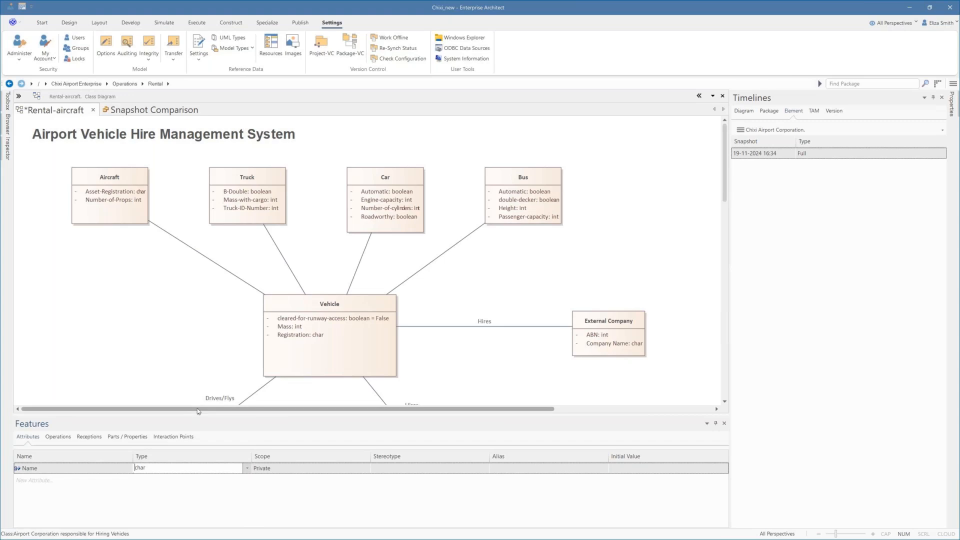
Step: Add the int attributes Airport-id and Security-clearance to the Airport Corporation class and close the Features window
left_click(68, 478)
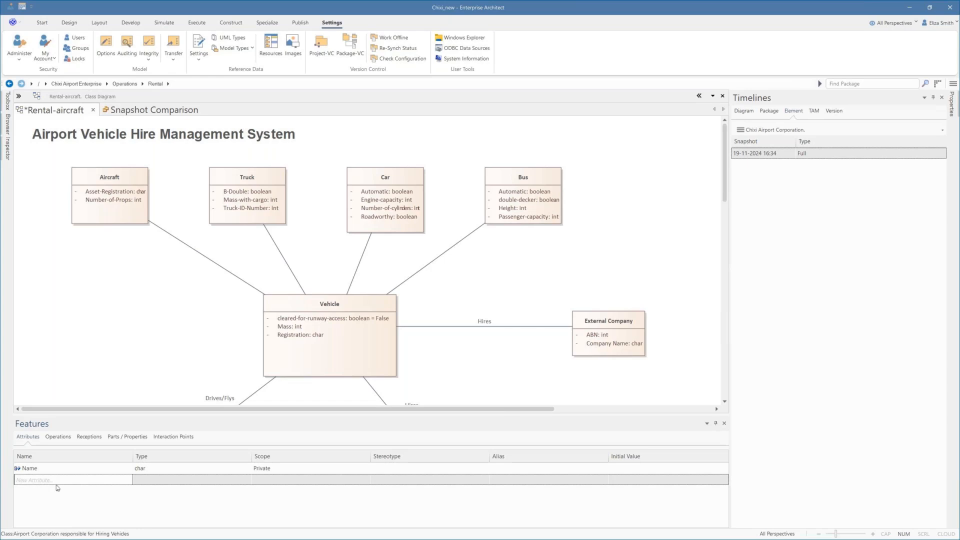
type("Airport-id")
key("Return")
left_click(38, 493)
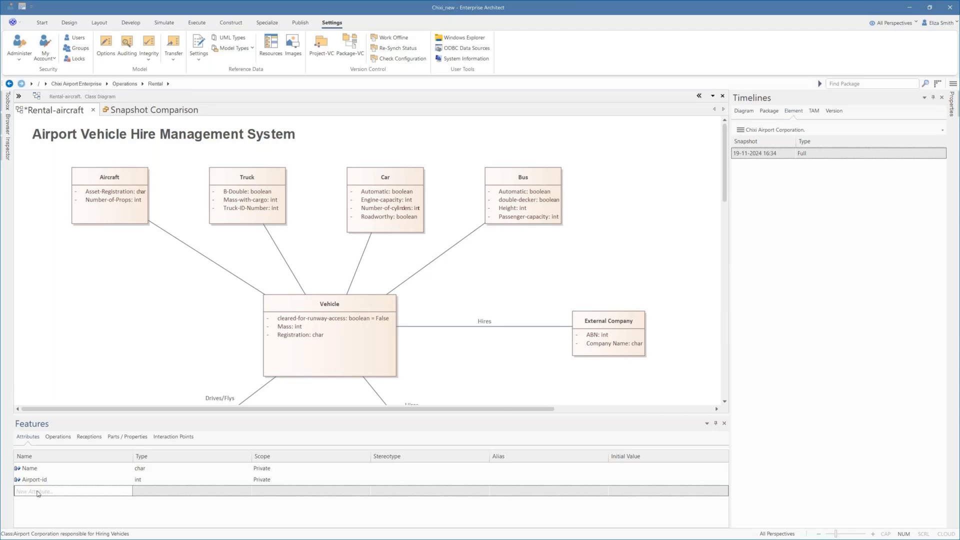
type("Security-clearance")
left_click(110, 401)
left_click(496, 382)
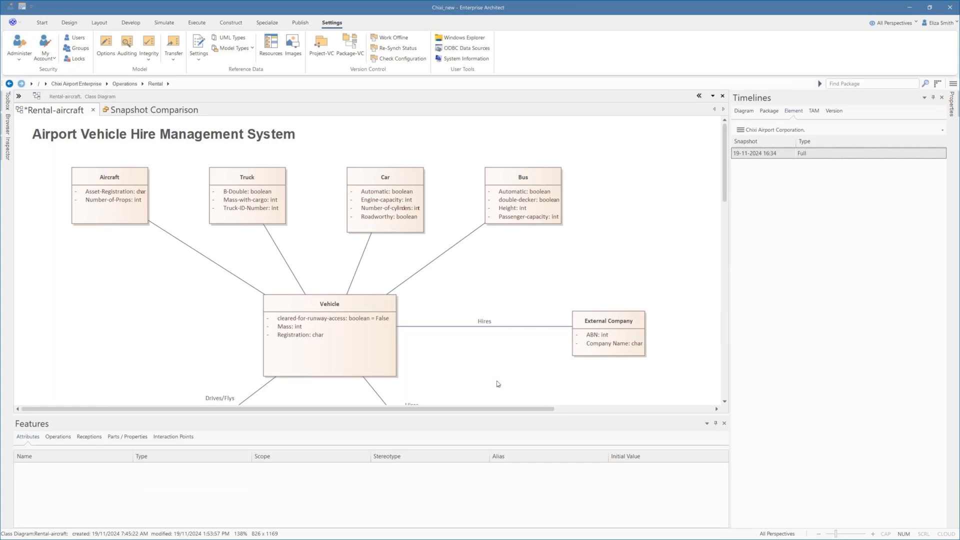
left_click(724, 424)
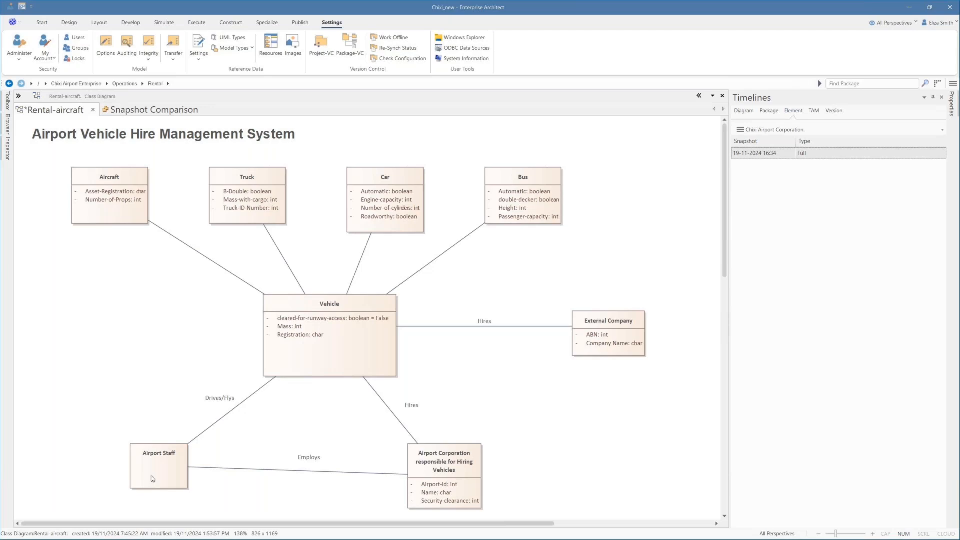
Step: Move the Airport Staff element slightly down and give it the same height and width as the Airport Corporation element
left_click_drag(152, 478, 148, 489)
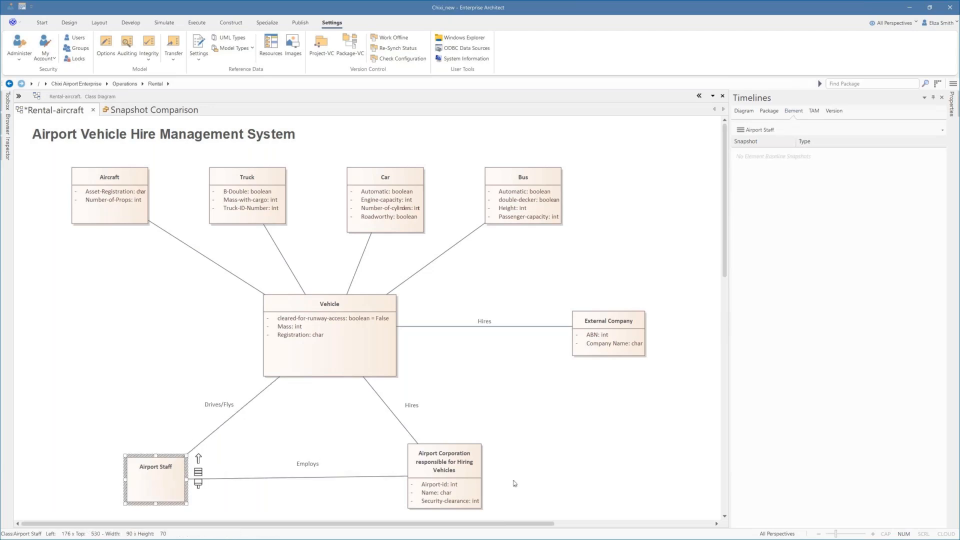
left_click(440, 484)
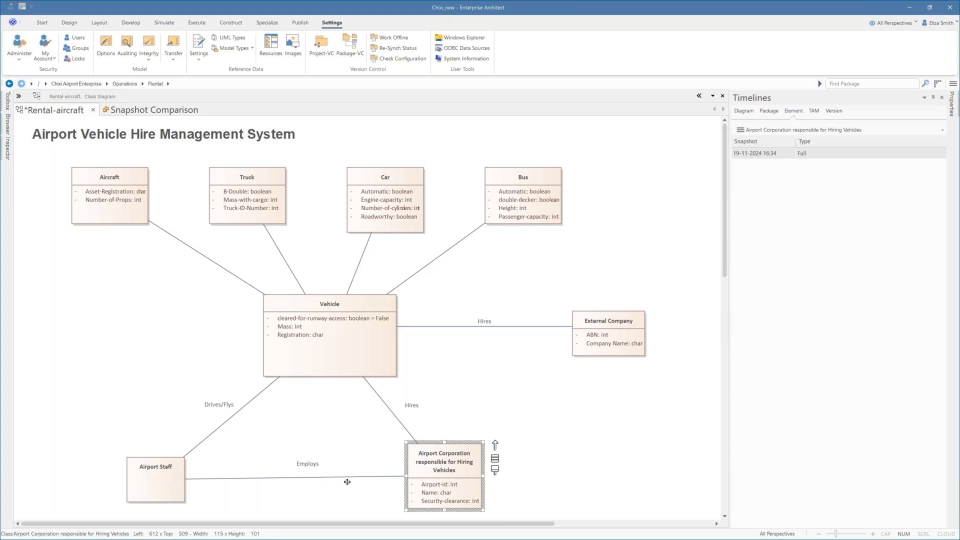
left_click(160, 484)
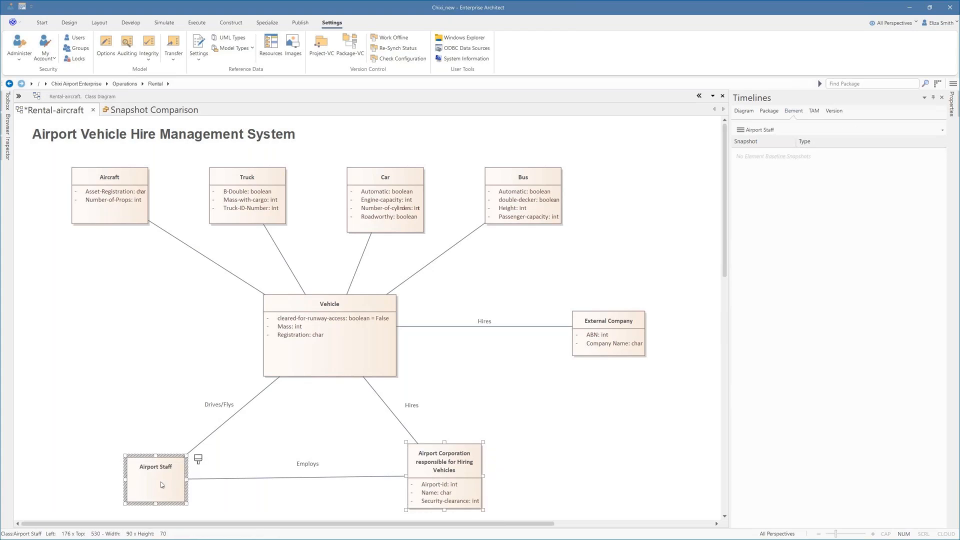
left_click(422, 472, "ctrl")
right_click(422, 472)
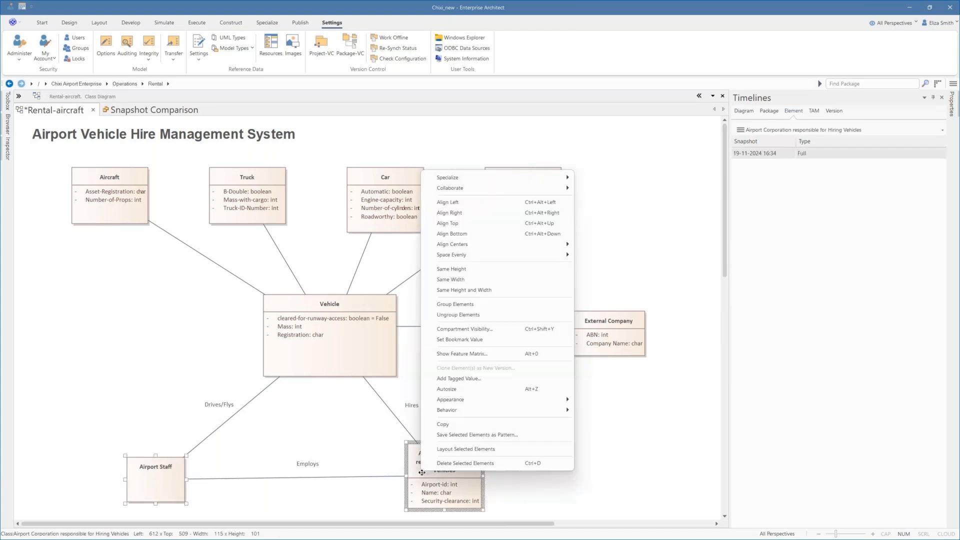
left_click(464, 290)
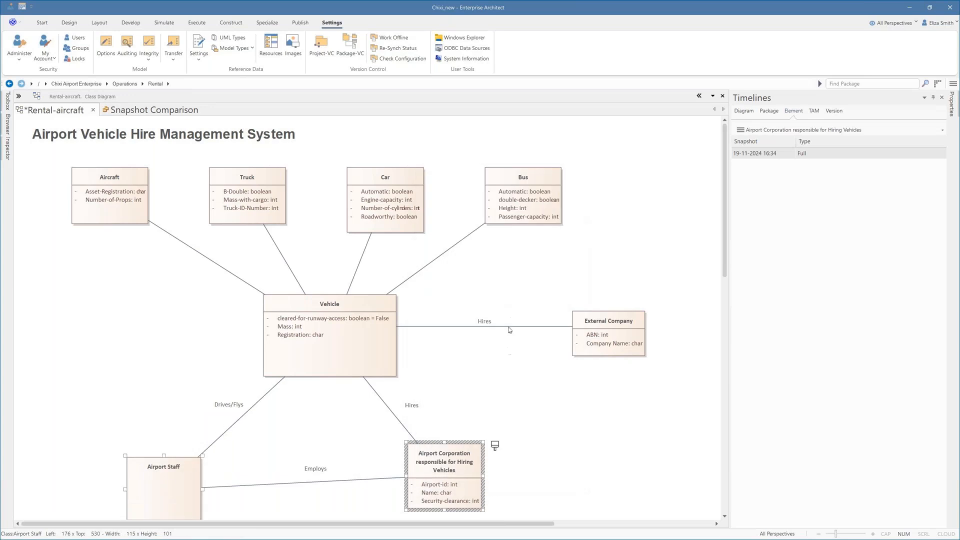
Step: Move the Airport Staff and Airport Corporation elements together slightly upwards on the diagram
left_click(184, 484)
left_click_drag(184, 484, 188, 470)
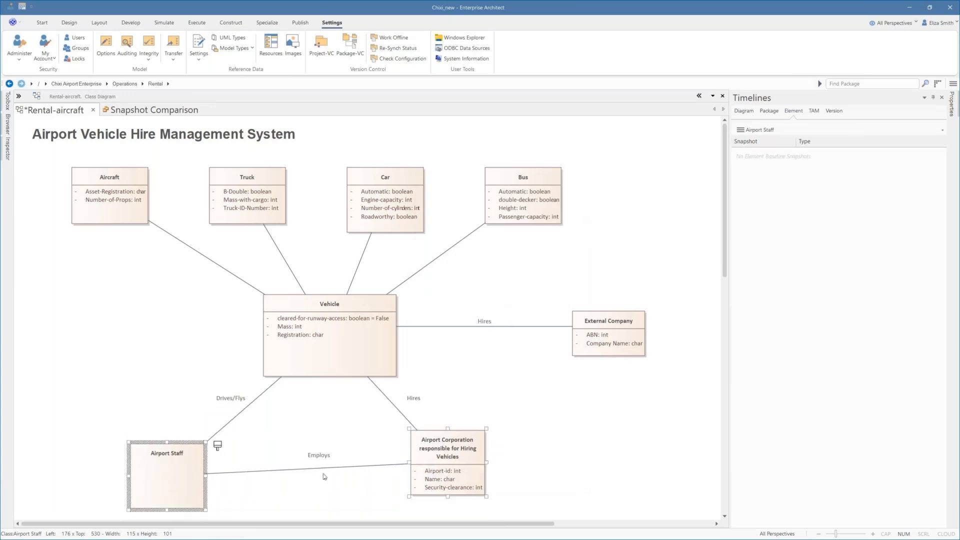
left_click(419, 478)
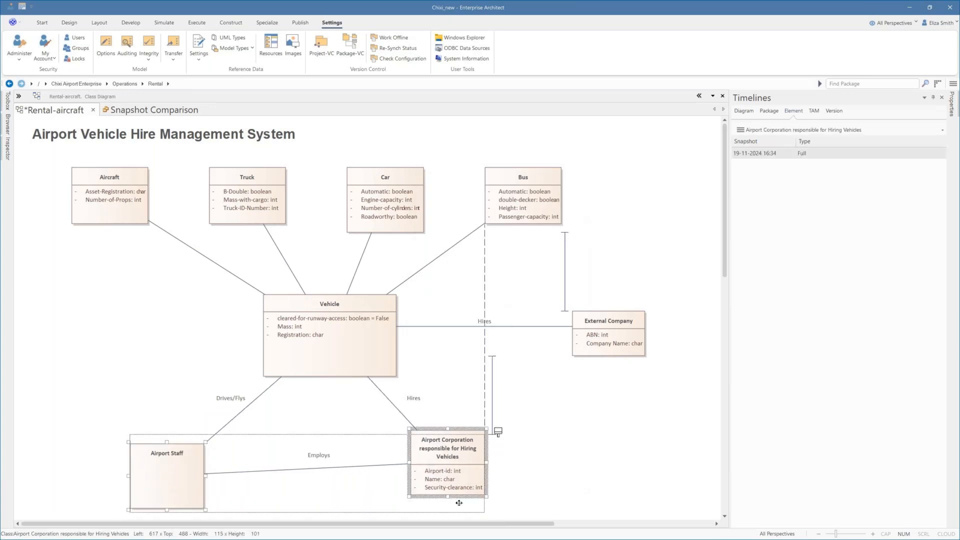
left_click_drag(458, 505, 459, 509)
Step: Align the bottom edges of the Airport Corporation and Airport Staff elements, using Airport Staff as the reference
left_click_drag(592, 488, 128, 440)
right_click(161, 464)
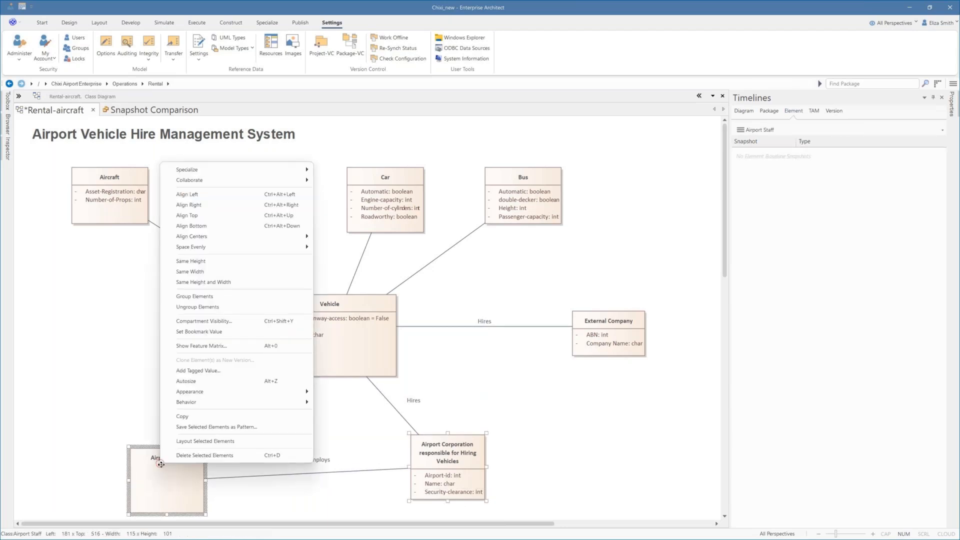
mouse_move(225, 247)
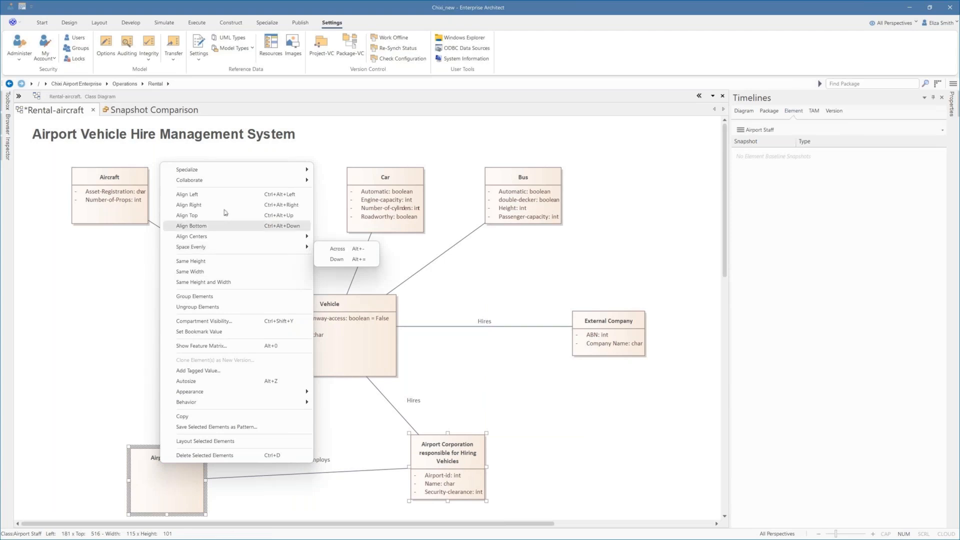
left_click(220, 226)
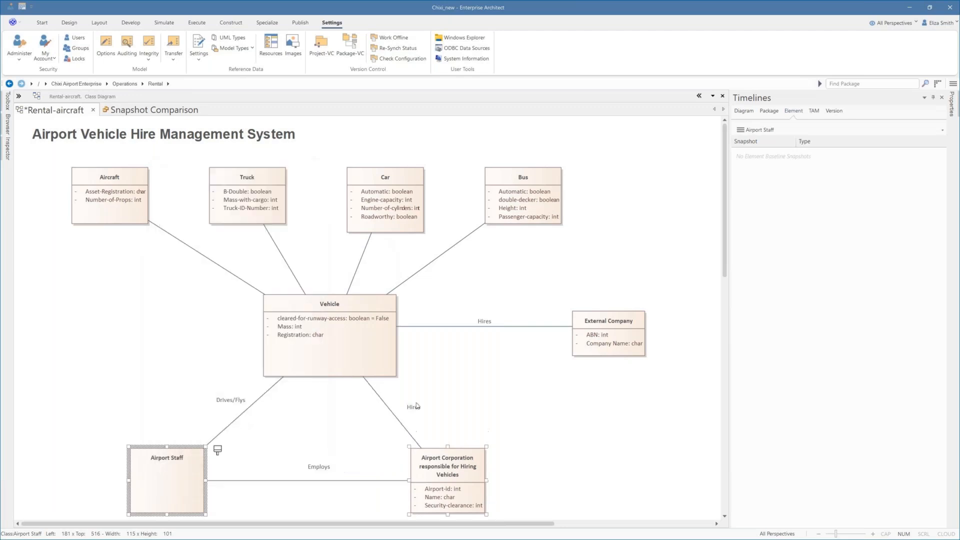
left_click(570, 450)
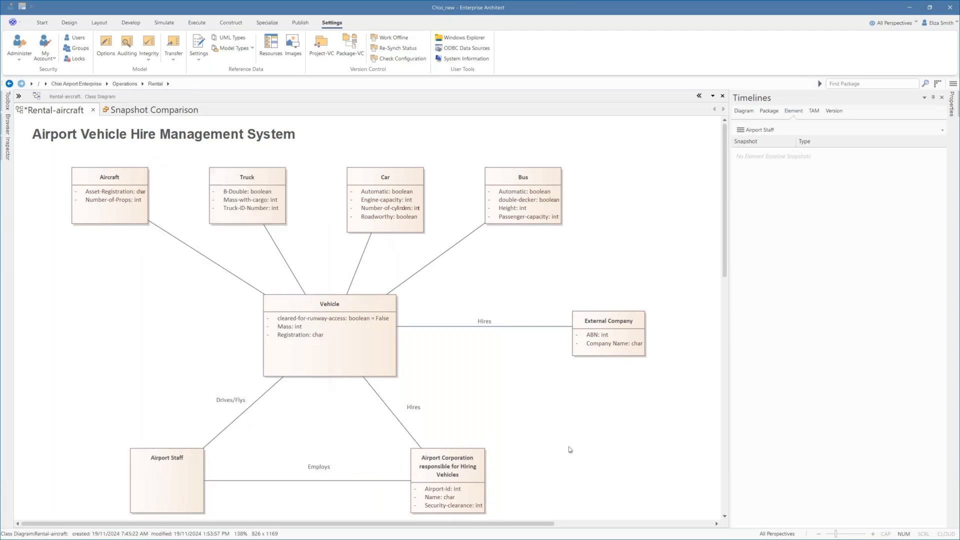
Step: Create a baseline snapshot with full object features of the Airport Corporation element, commented "v2: Airport with Attributes"
left_click(434, 470)
right_click(783, 177)
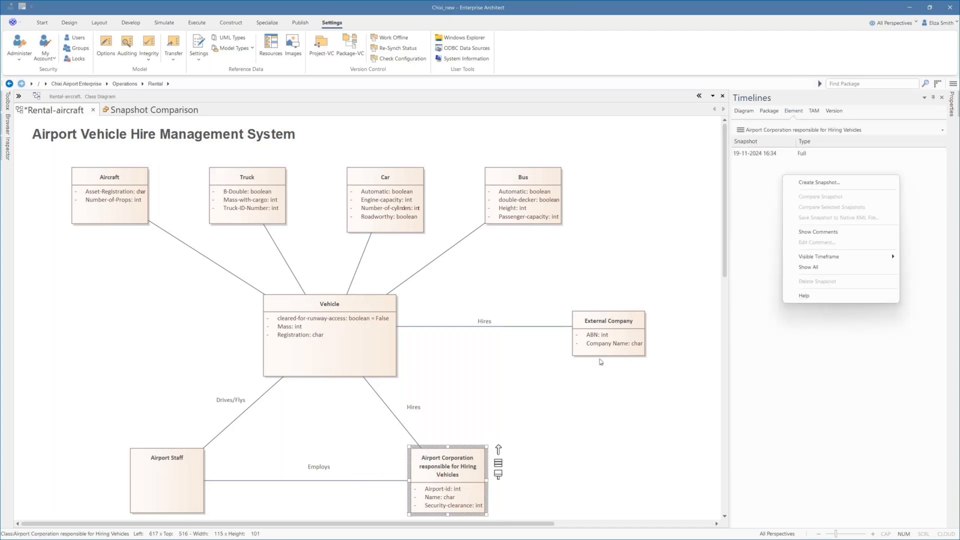
left_click(455, 467)
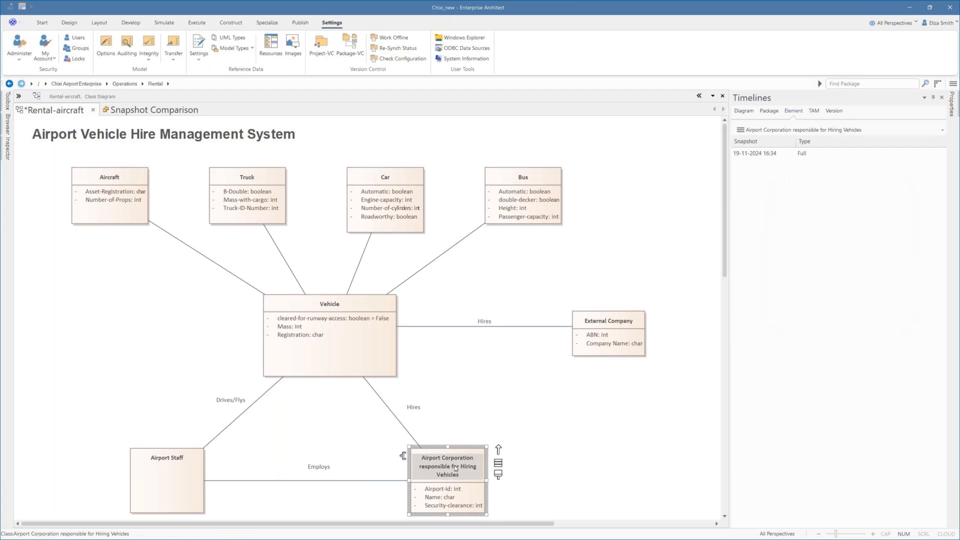
right_click(764, 175)
left_click(800, 188)
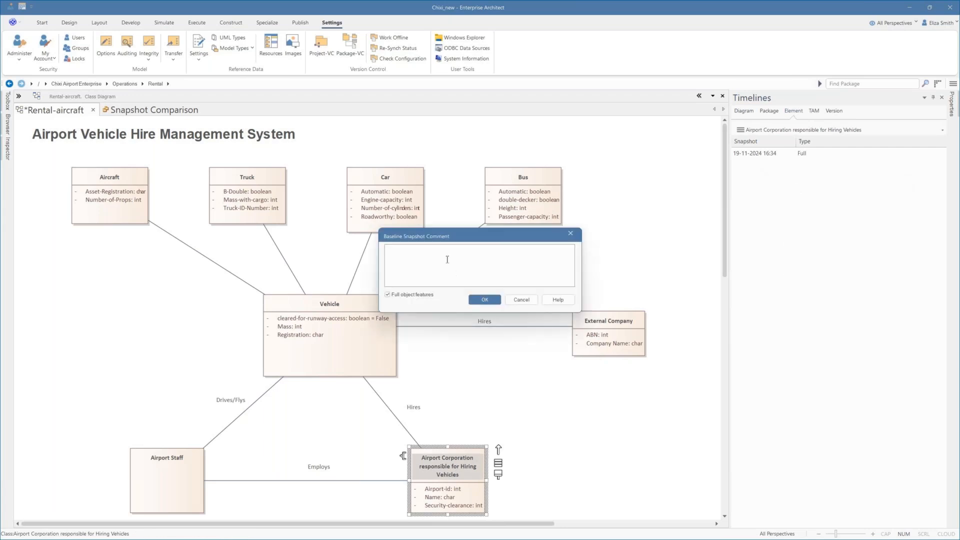
type("v2: Airport with Attributes")
left_click(475, 300)
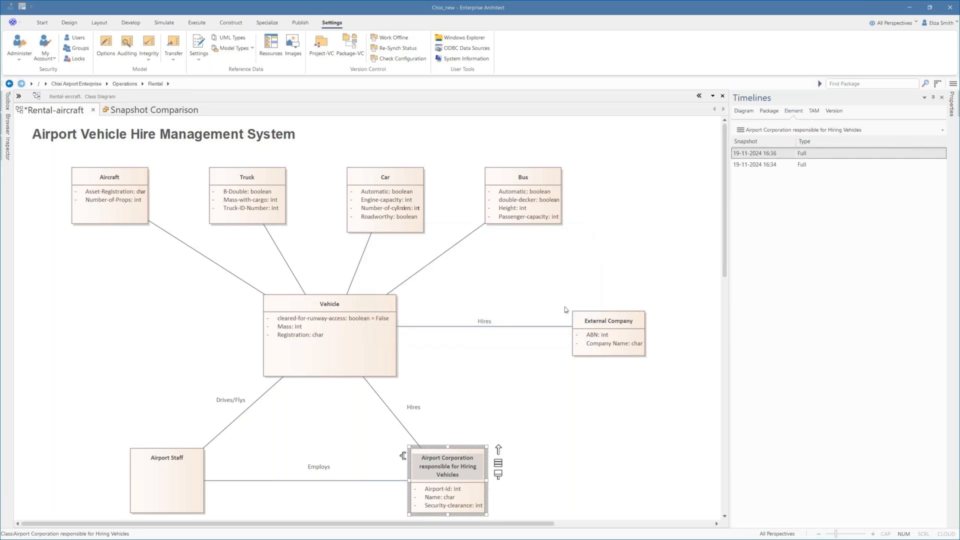
right_click(801, 165)
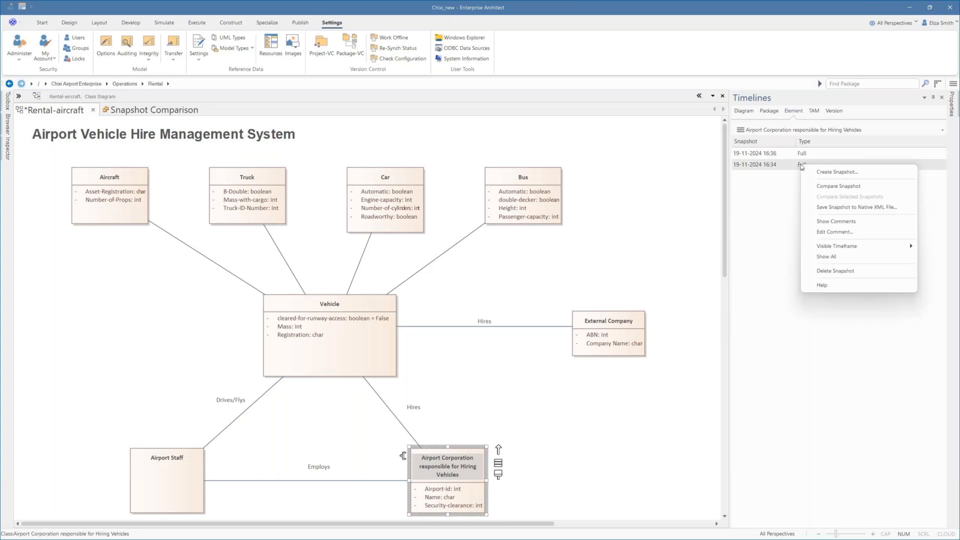
left_click(815, 186)
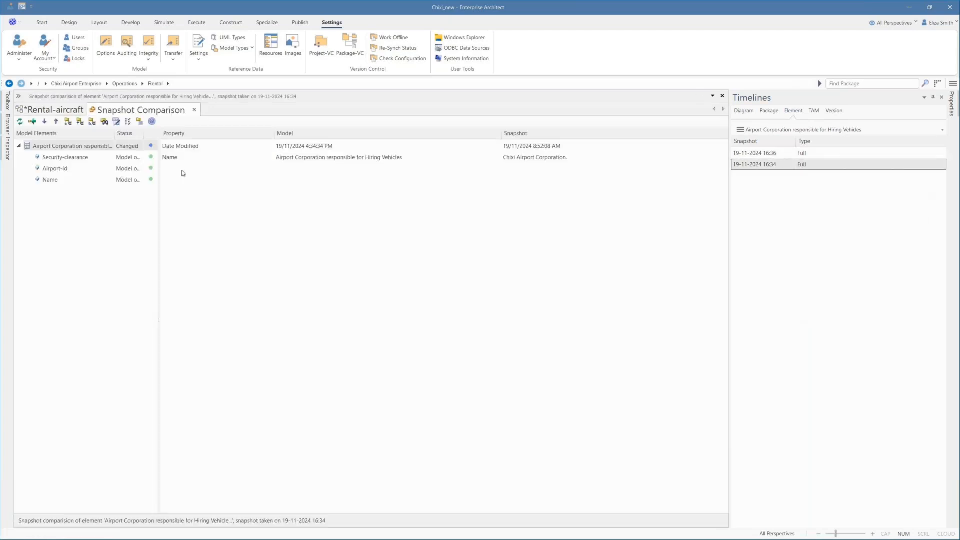
left_click(90, 158)
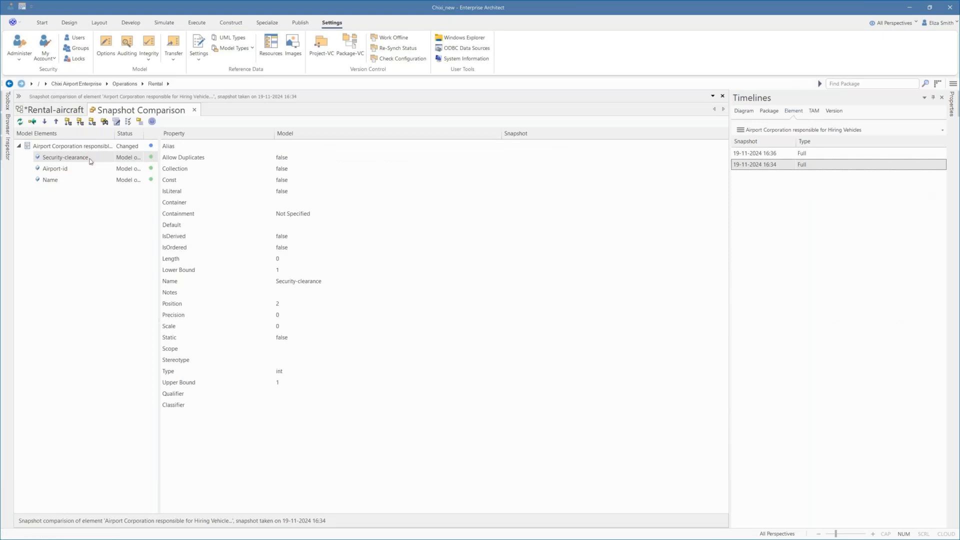
left_click(54, 171)
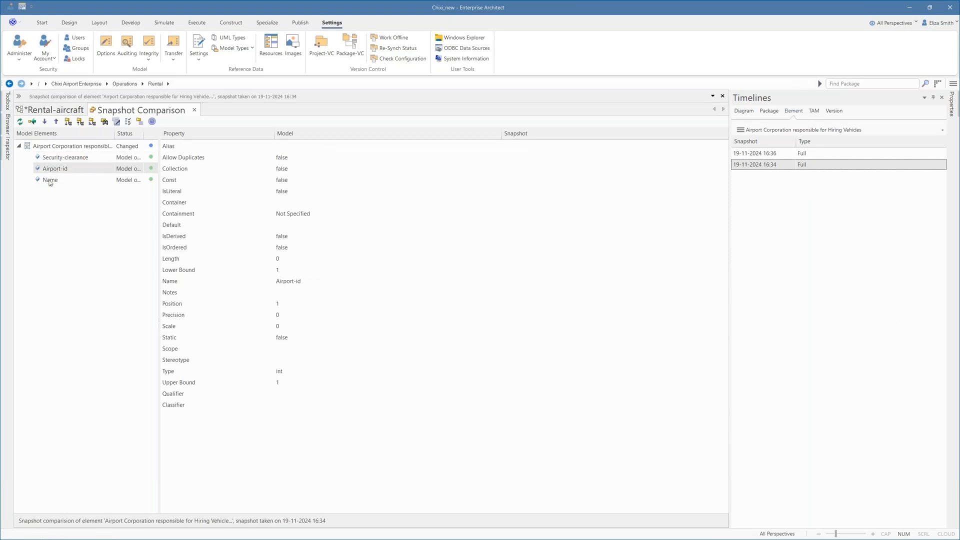
left_click(50, 181)
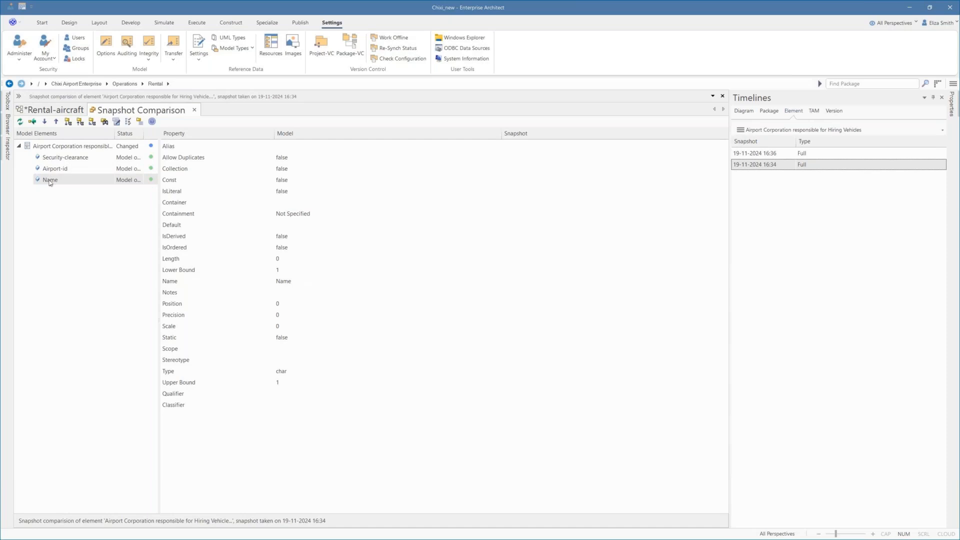
left_click(82, 147)
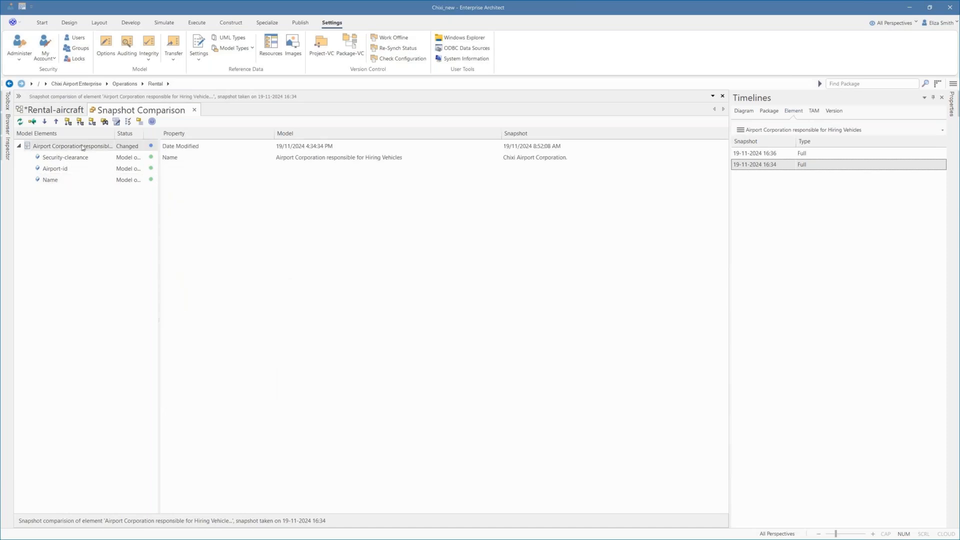
left_click(539, 162)
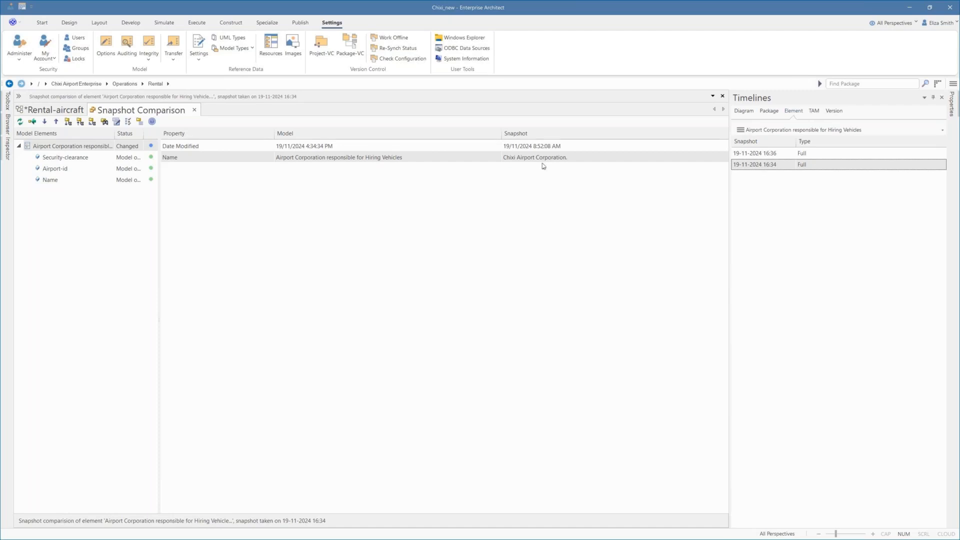
Step: Close the snapshot comparison, clear the selection on the Rental-aircraft diagram and save the diagram
left_click(194, 111)
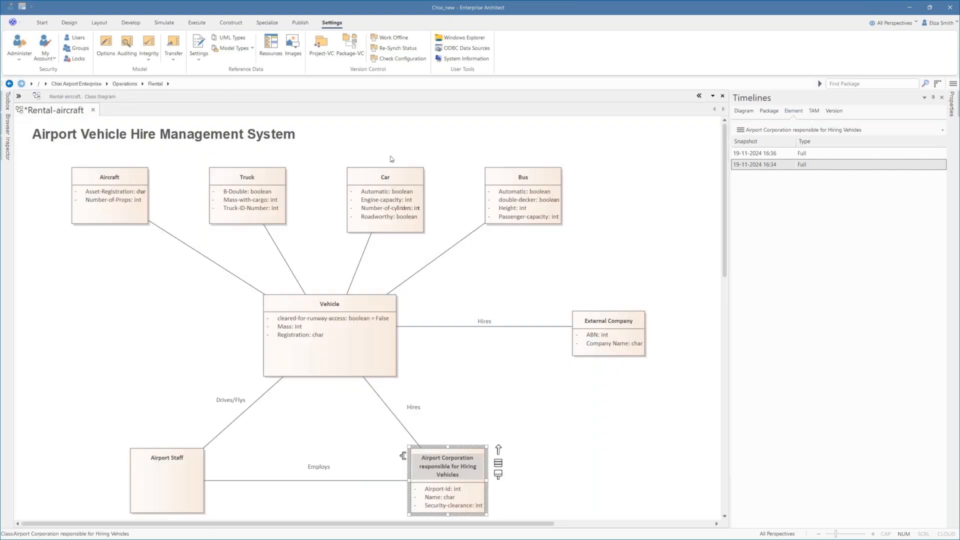
left_click(598, 205)
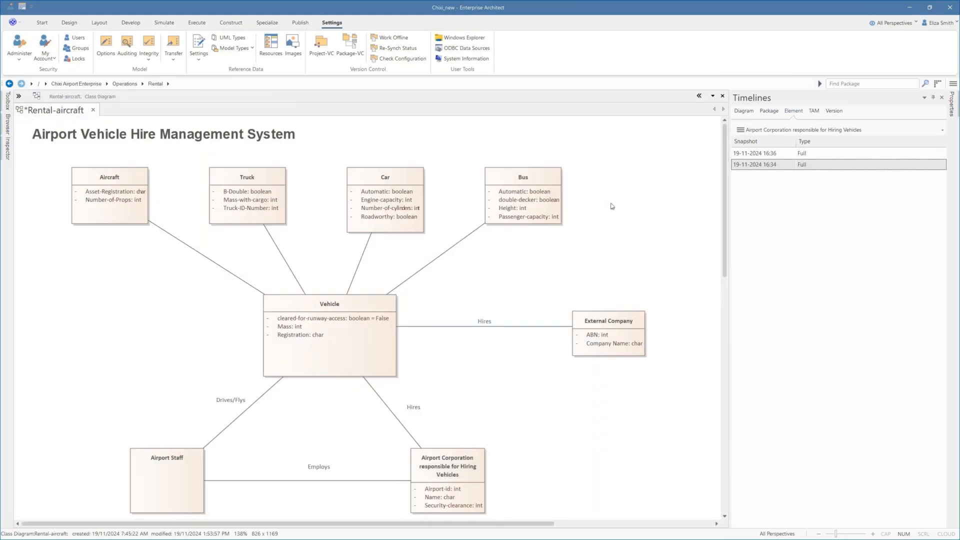
key("ctrl+s")
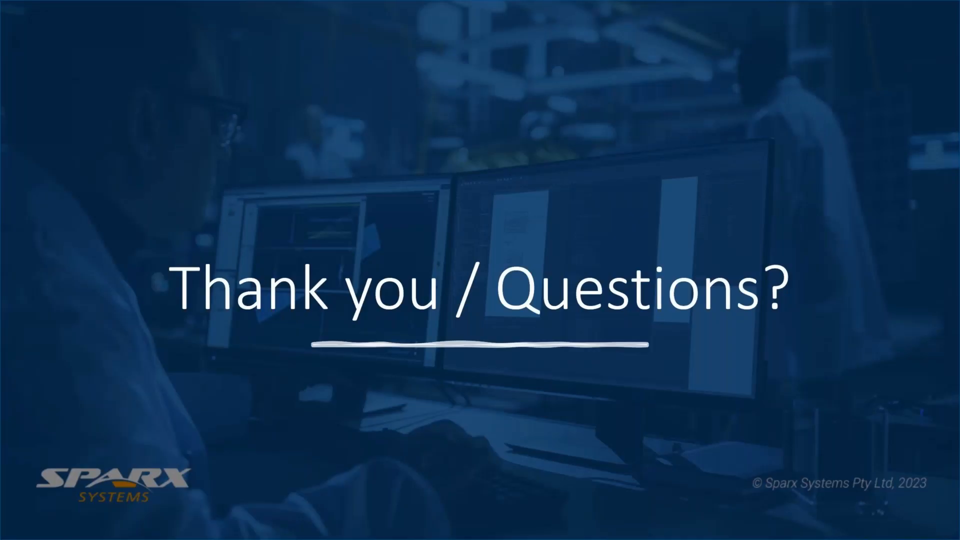
mouse_move(505, 273)
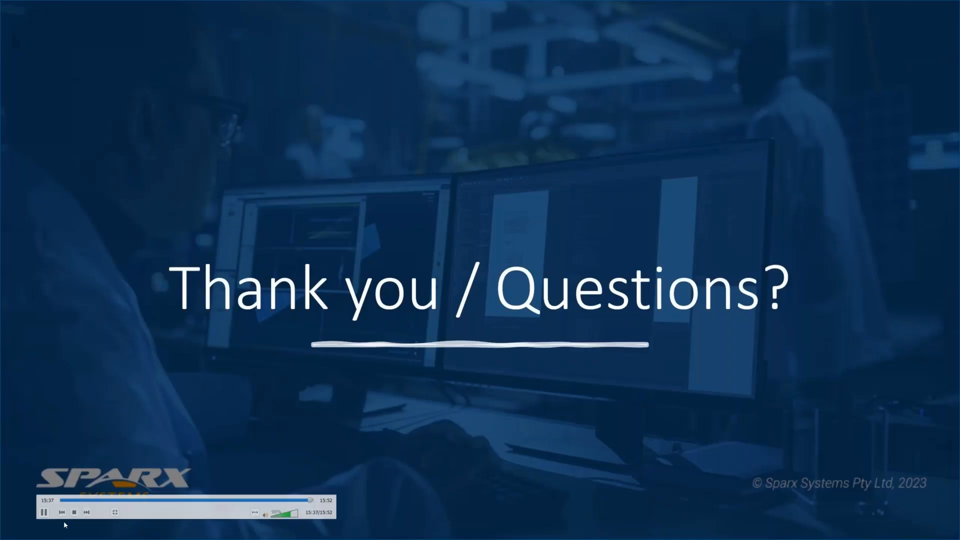